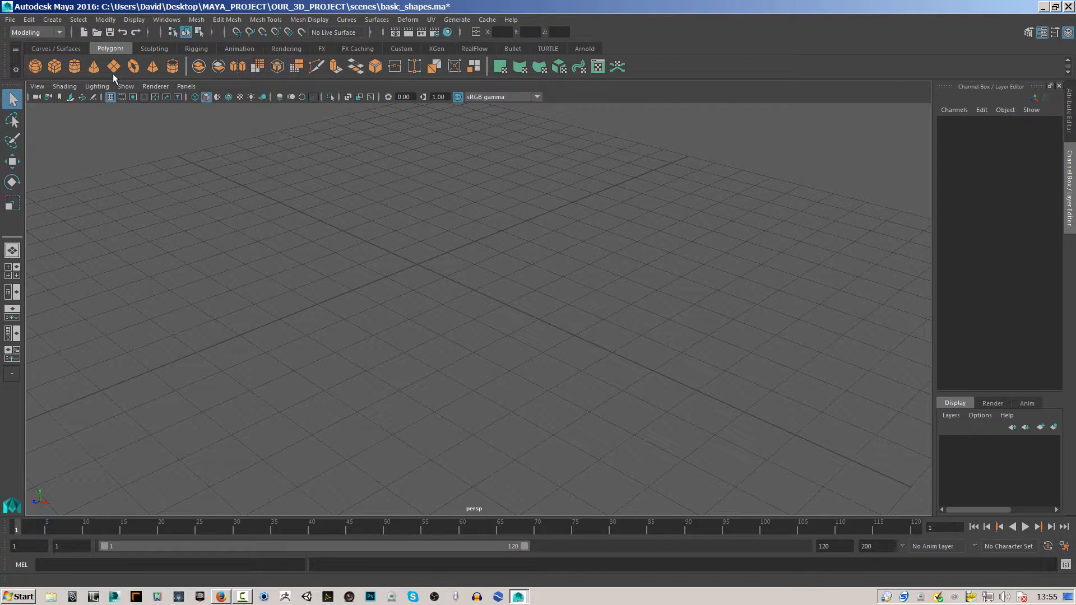
Create a polygon sphere with the default settings at the centre of the grid.
{"action": "left_click", "coordinate": [34, 66]}
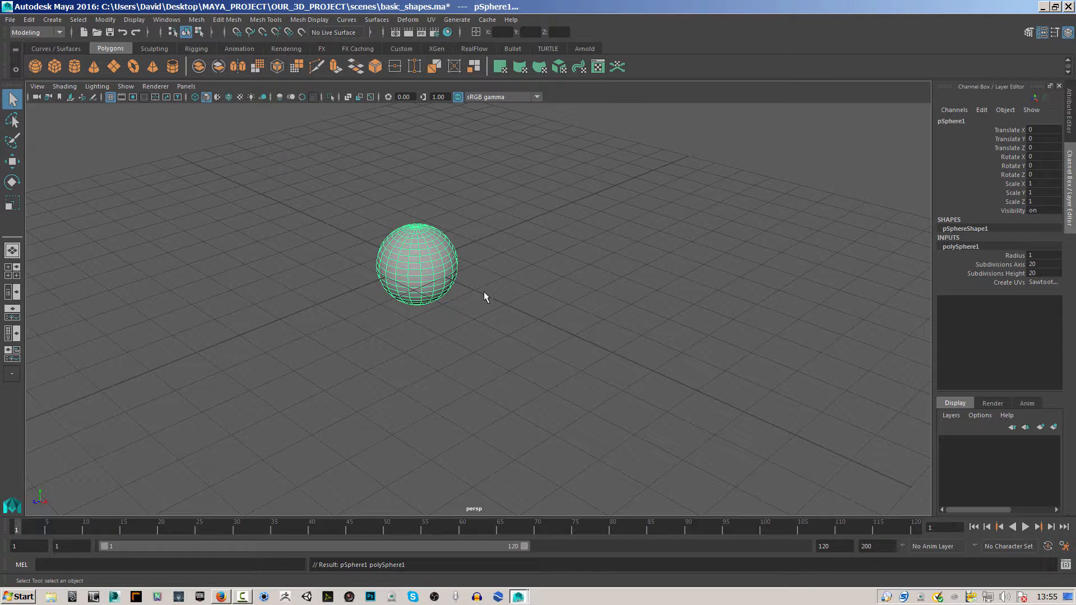
Examine the polygon sphere from several angles and distances in the perspective view.
{"action": "left_click_drag", "start_coordinate": [548, 242], "coordinate": [504, 250], "text": "alt"}
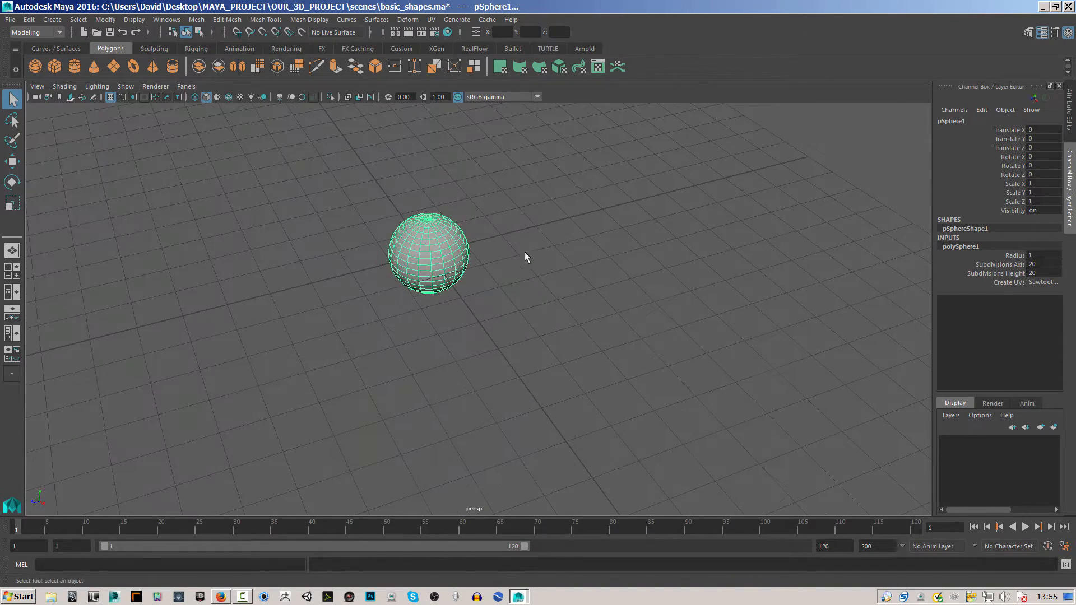
{"action": "middle_click_drag", "start_coordinate": [535, 260], "coordinate": [508, 232], "text": "alt"}
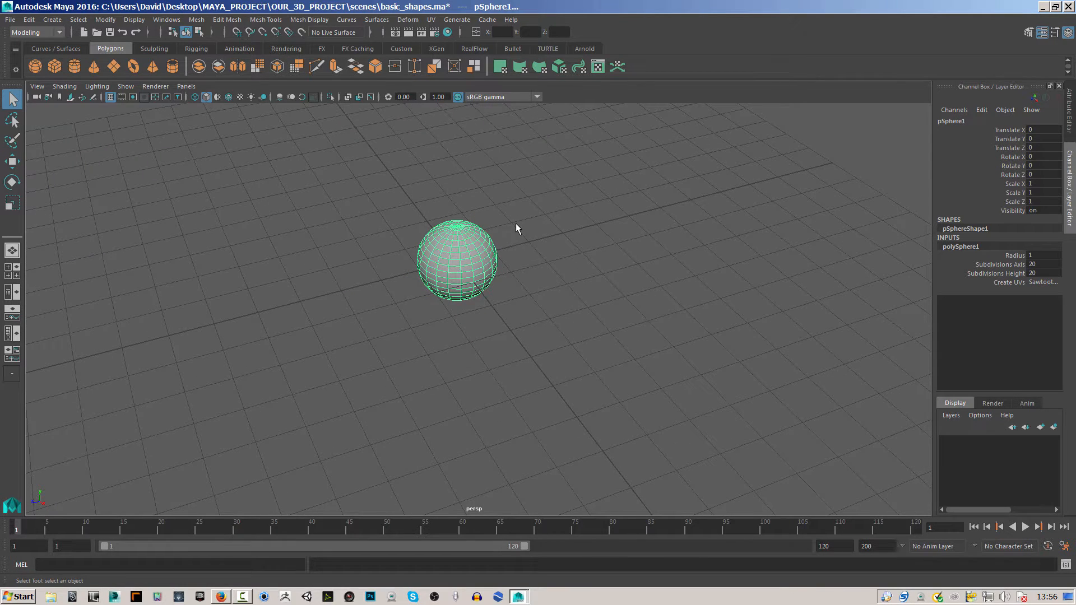
{"action": "right_click_drag", "start_coordinate": [517, 225], "coordinate": [556, 250], "text": "alt"}
{"action": "mouse_move", "coordinate": [560, 275]}
{"action": "left_mouse_down", "text": "alt"}
{"action": "mouse_move", "coordinate": [598, 293]}
{"action": "mouse_move", "coordinate": [620, 238]}
{"action": "mouse_move", "coordinate": [622, 312]}
{"action": "mouse_move", "coordinate": [528, 272]}
{"action": "mouse_move", "coordinate": [543, 283]}
{"action": "left_mouse_up", "text": "alt"}
{"action": "middle_click_drag", "start_coordinate": [543, 284], "coordinate": [584, 300], "text": "alt"}
{"action": "right_click_drag", "start_coordinate": [557, 262], "coordinate": [731, 337], "text": "alt"}
{"action": "left_click_drag", "start_coordinate": [485, 388], "coordinate": [529, 341], "text": "alt"}
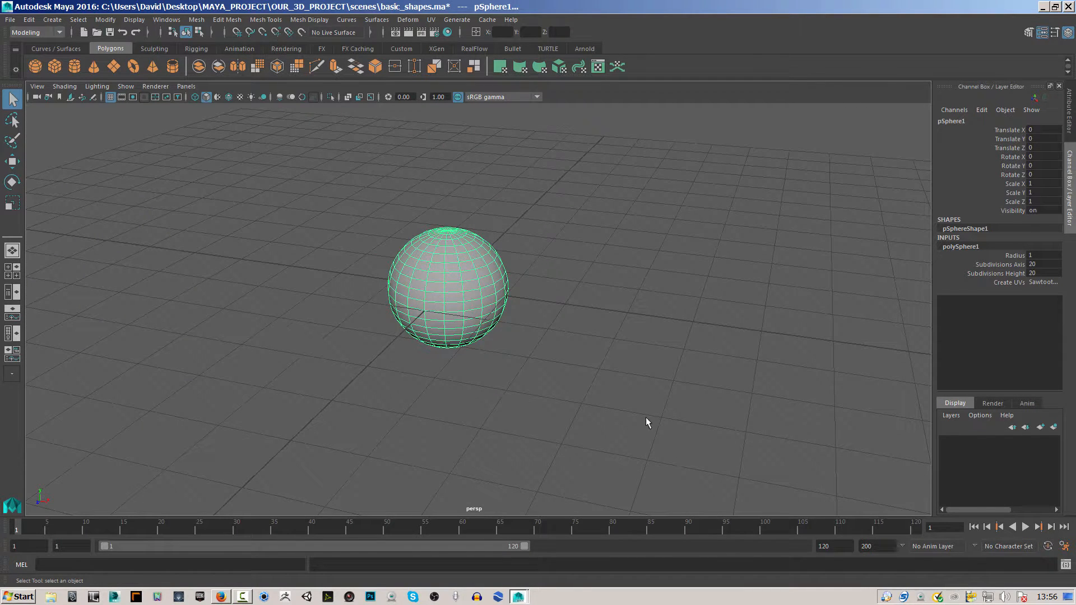
Compare the sphere in the four-view layout with the single perspective view, looking at it from above and from ground level.
{"action": "key", "text": "space"}
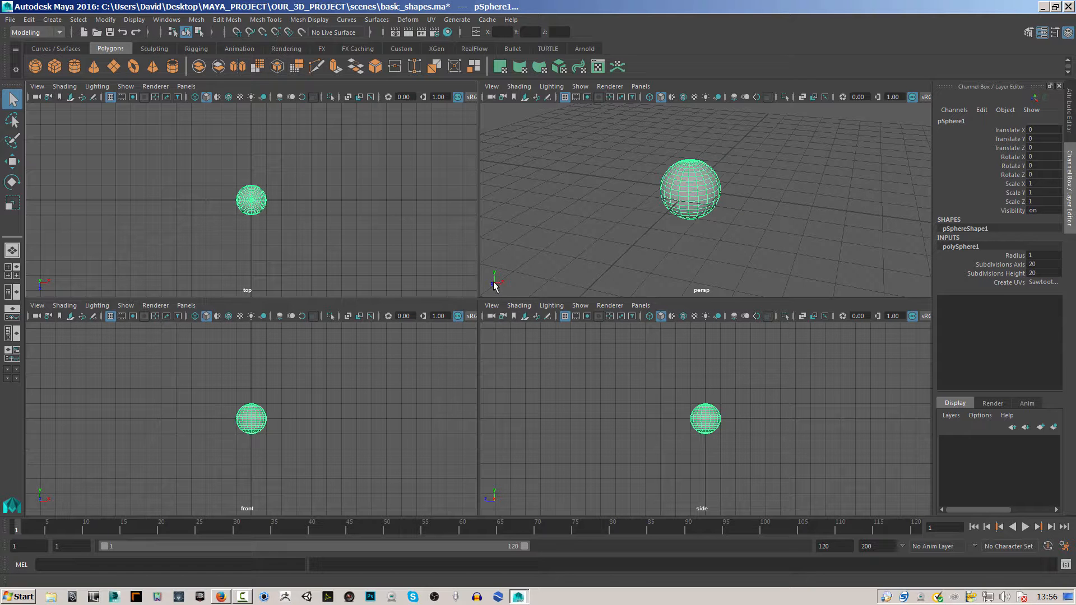
{"action": "key", "text": "space"}
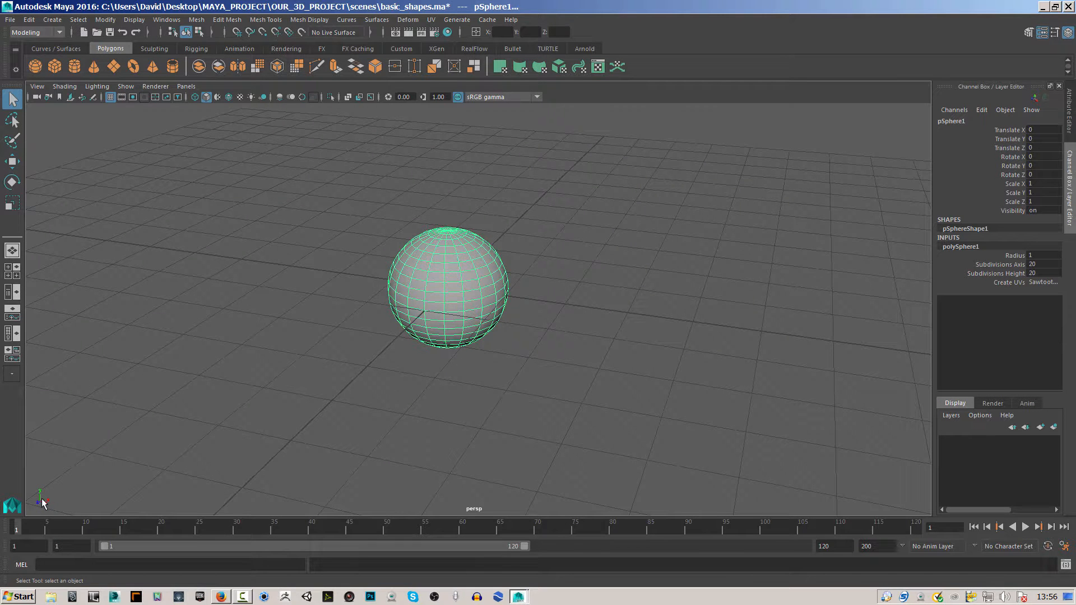
{"action": "left_click_drag", "start_coordinate": [476, 359], "coordinate": [516, 449], "text": "alt"}
{"action": "mouse_move", "coordinate": [339, 391]}
{"action": "left_mouse_down", "text": "alt"}
{"action": "mouse_move", "coordinate": [499, 368]}
{"action": "mouse_move", "coordinate": [613, 392]}
{"action": "mouse_move", "coordinate": [351, 392]}
{"action": "left_mouse_up", "text": "alt"}
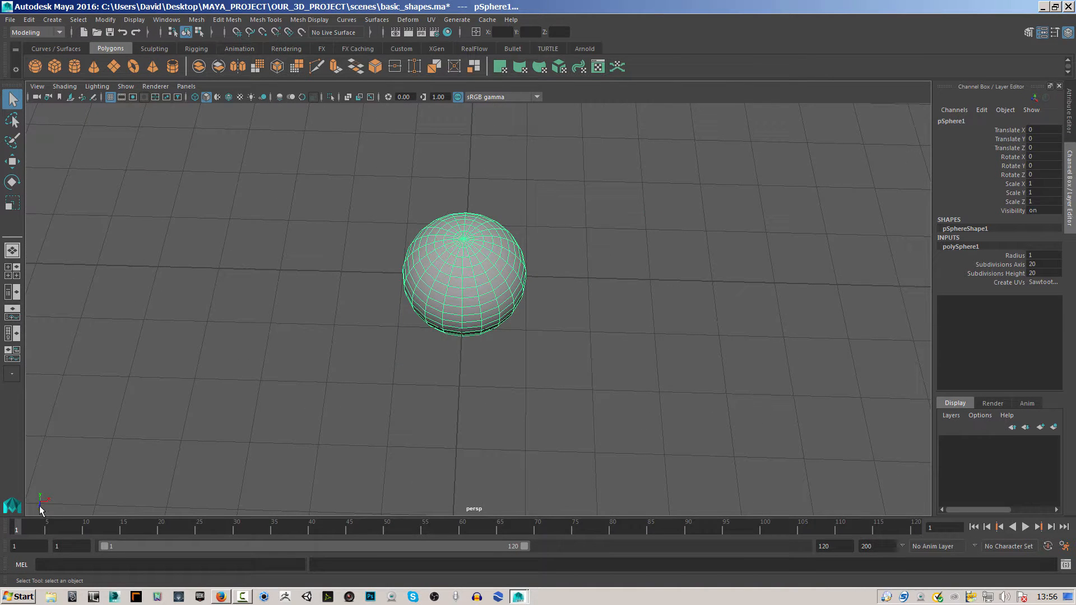
{"action": "left_click_drag", "start_coordinate": [600, 392], "coordinate": [538, 344], "text": "alt"}
{"action": "mouse_move", "coordinate": [538, 343]}
{"action": "right_mouse_down", "text": "alt"}
{"action": "mouse_move", "coordinate": [363, 353]}
{"action": "mouse_move", "coordinate": [876, 353]}
{"action": "mouse_move", "coordinate": [529, 359]}
{"action": "mouse_move", "coordinate": [527, 347]}
{"action": "right_mouse_up", "text": "alt"}
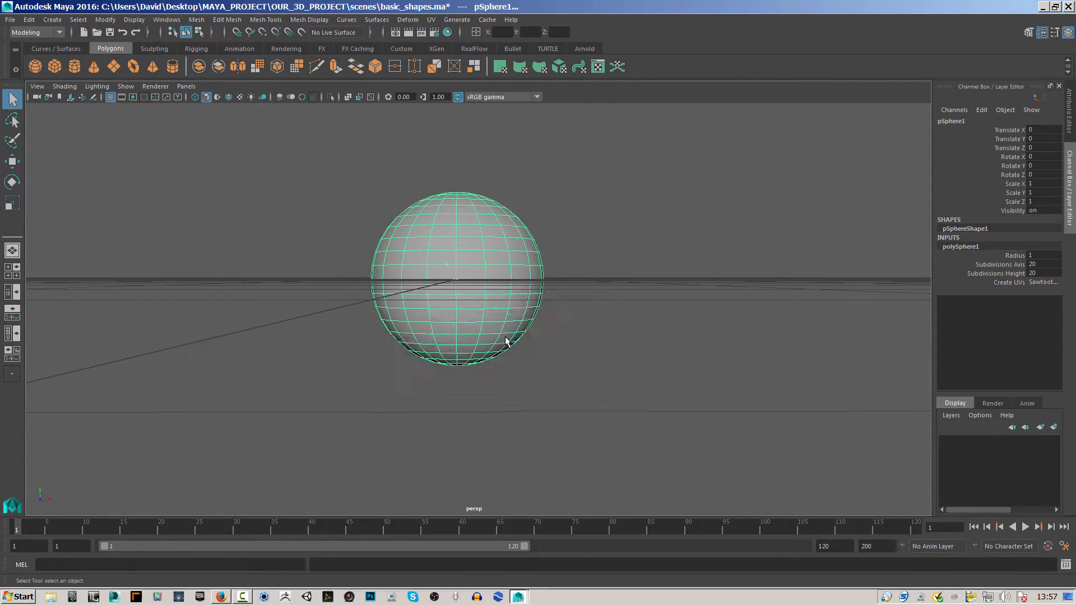
Maximize the perspective, top, front and side views in turn, returning to the four-view layout between them.
{"action": "key", "text": "space"}
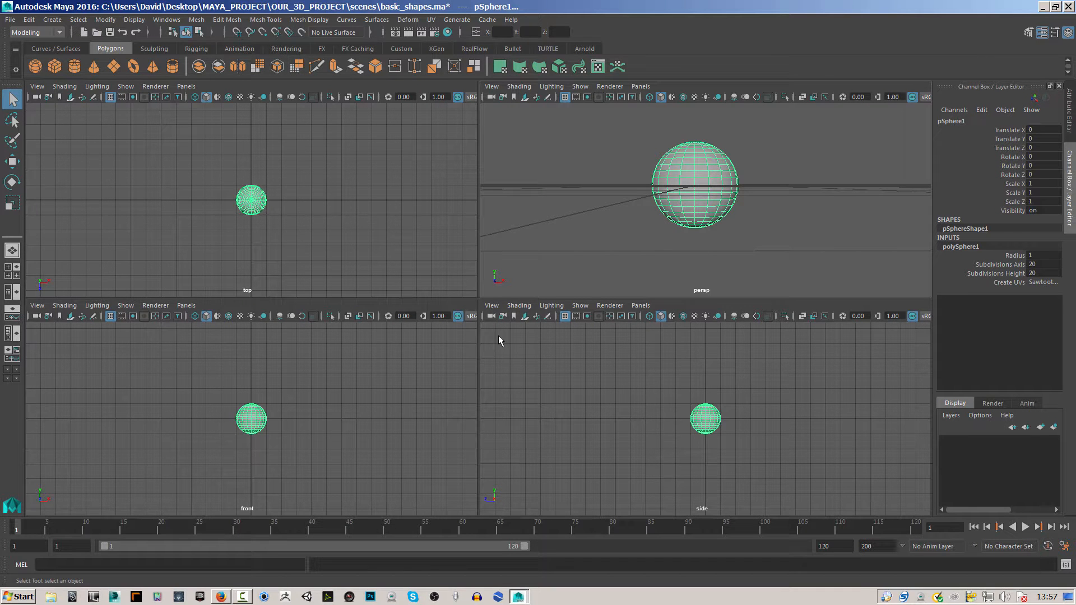
{"action": "key", "text": "space"}
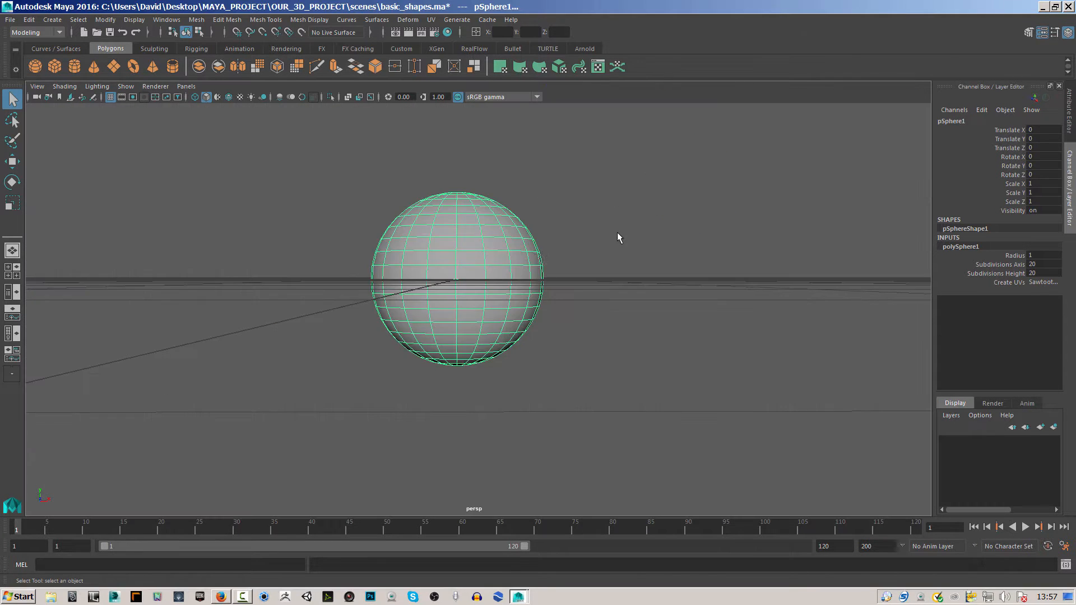
{"action": "key", "text": "space"}
{"action": "key", "text": "space"}
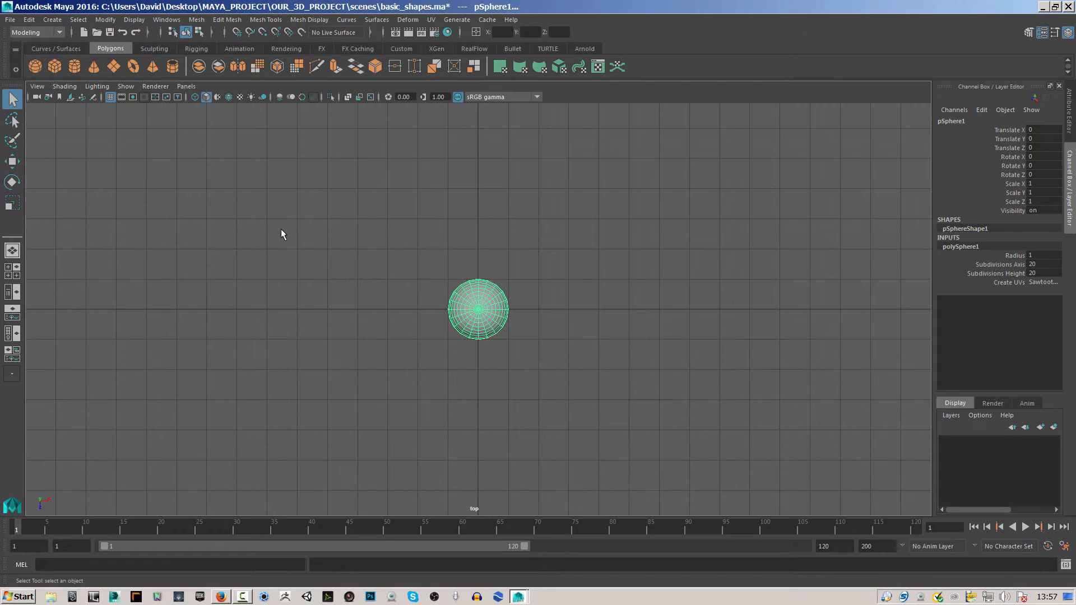
{"action": "key", "text": "space"}
{"action": "key", "text": "space"}
{"action": "key", "text": "space"}
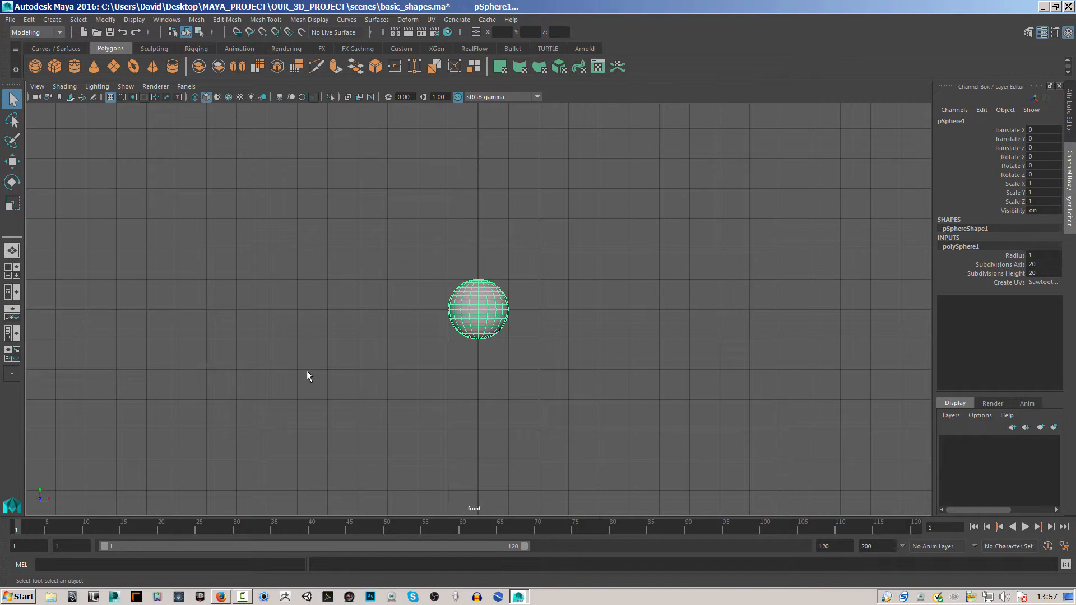
{"action": "key", "text": "space"}
{"action": "key", "text": "space"}
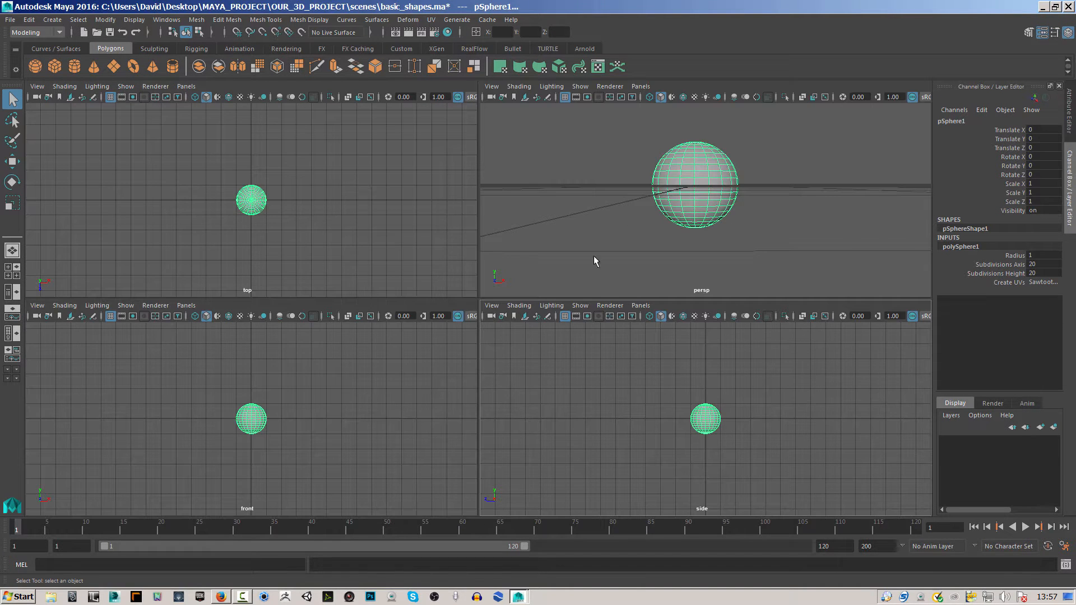
{"action": "key", "text": "space"}
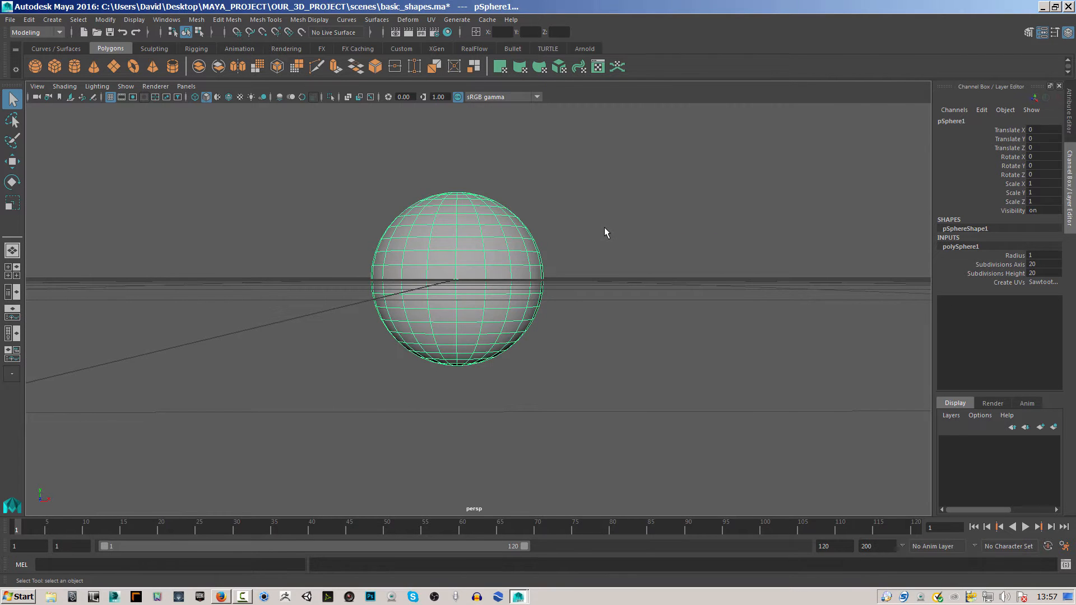
{"action": "key", "text": "space"}
{"action": "key", "text": "space"}
{"action": "key", "text": "space"}
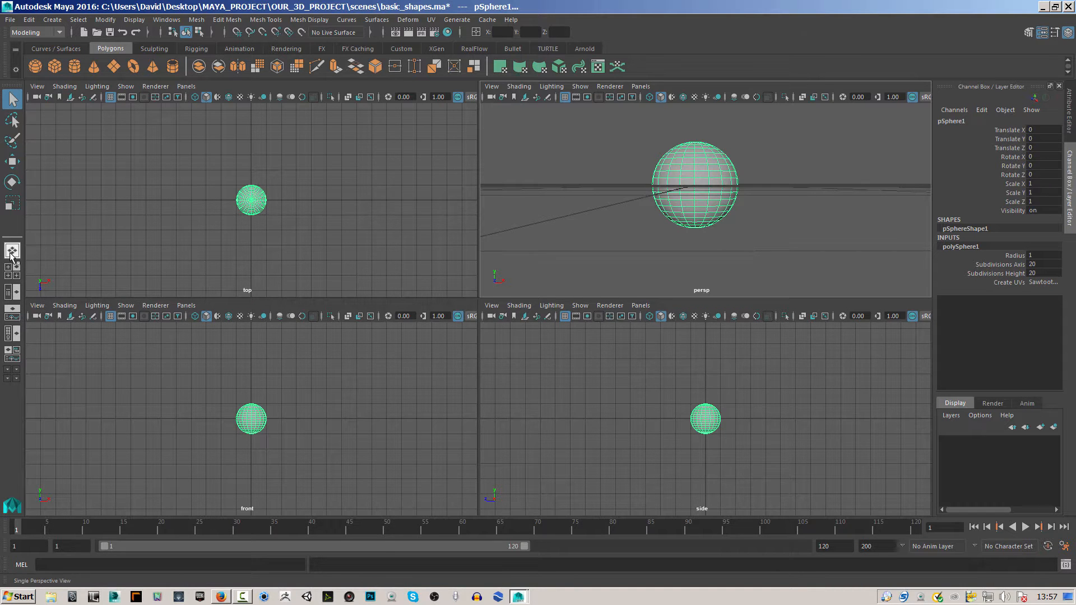
Switch between the Four View and Single Perspective View layouts, ending with all four views displayed.
{"action": "left_click", "coordinate": [11, 273]}
{"action": "left_click", "coordinate": [9, 273]}
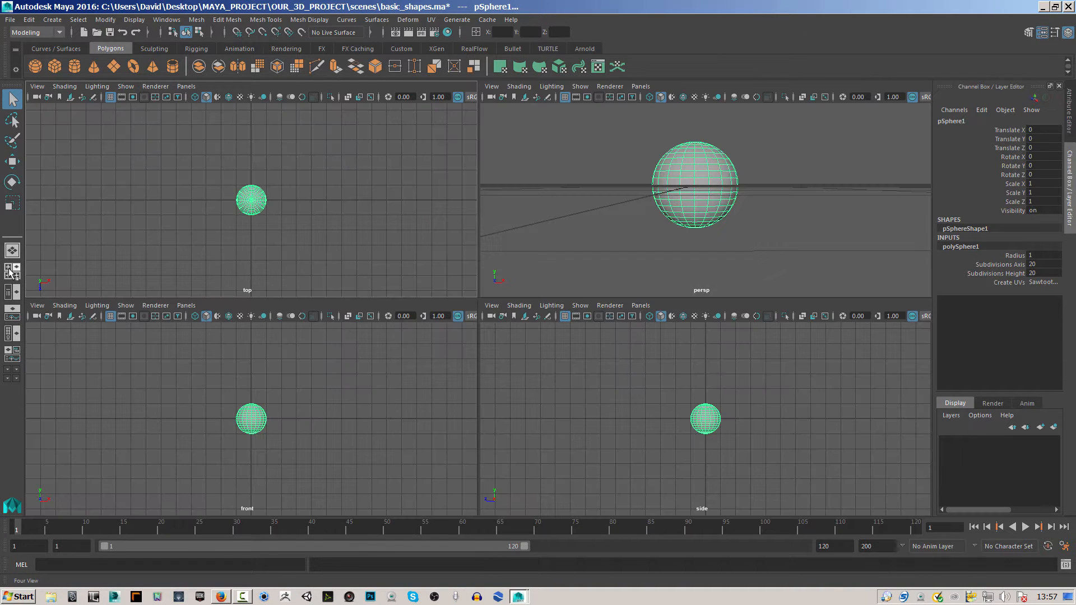
{"action": "left_click", "coordinate": [11, 251]}
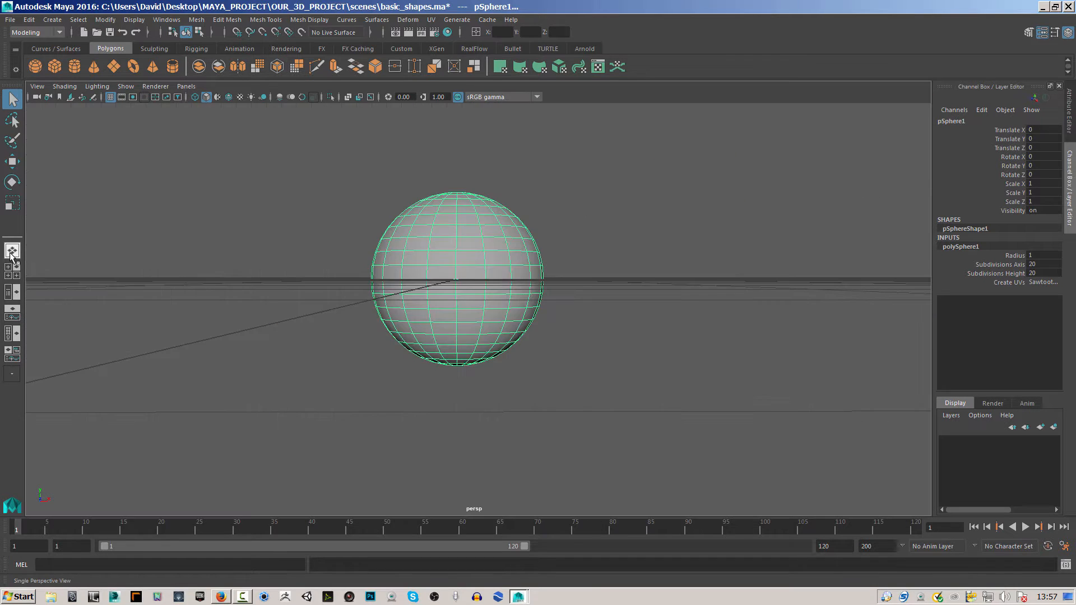
{"action": "left_click", "coordinate": [12, 273]}
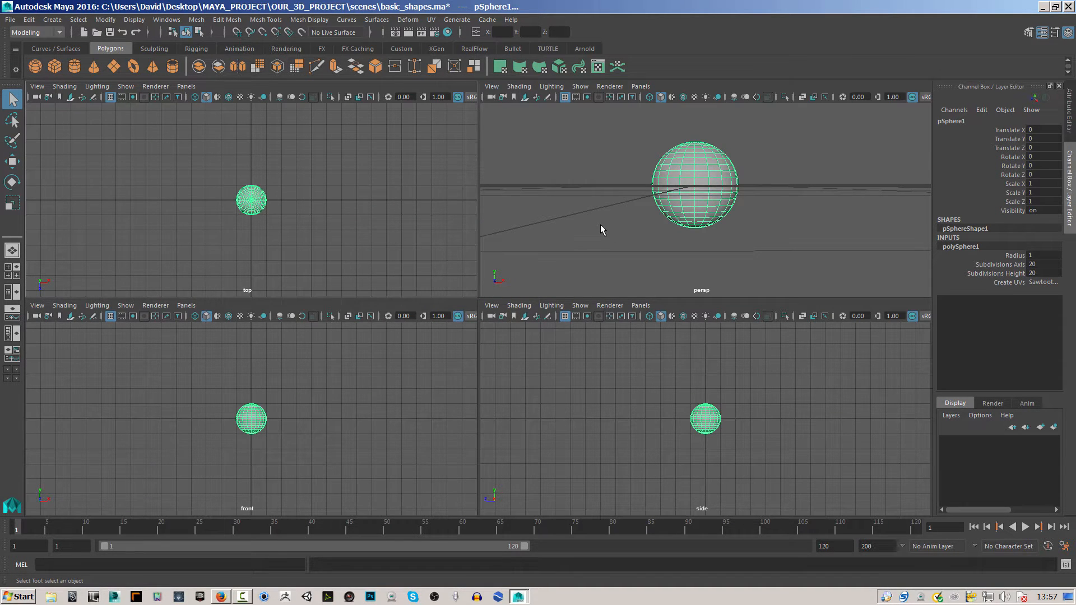
Alternate between the four-view layout and single maximized views, ending with the top view maximized.
{"action": "key", "text": "space"}
{"action": "key", "text": "space"}
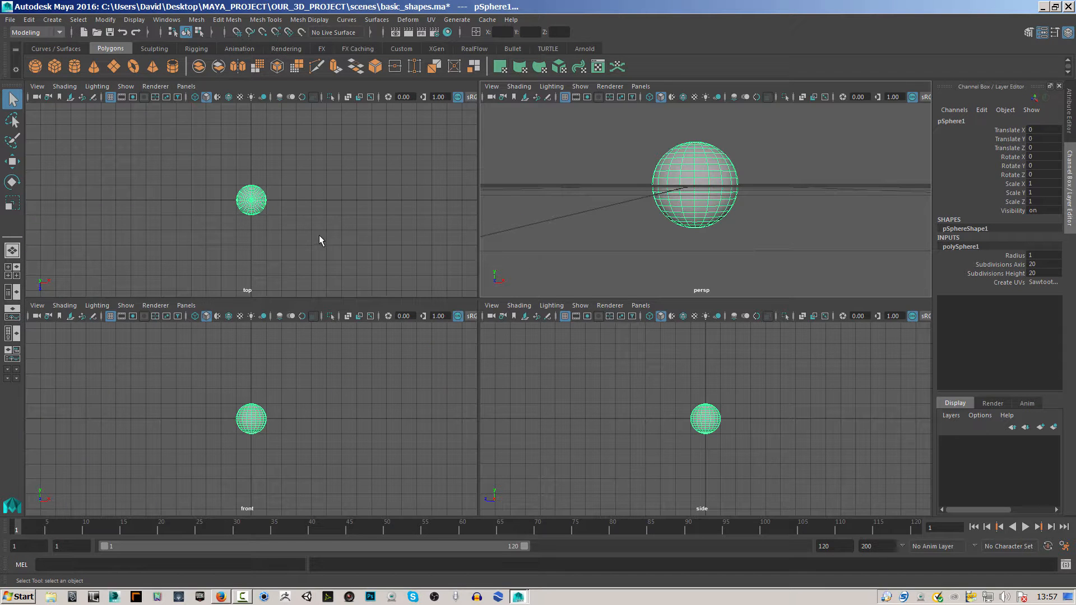
{"action": "key", "text": "space"}
{"action": "key", "text": "space"}
{"action": "key", "text": "space"}
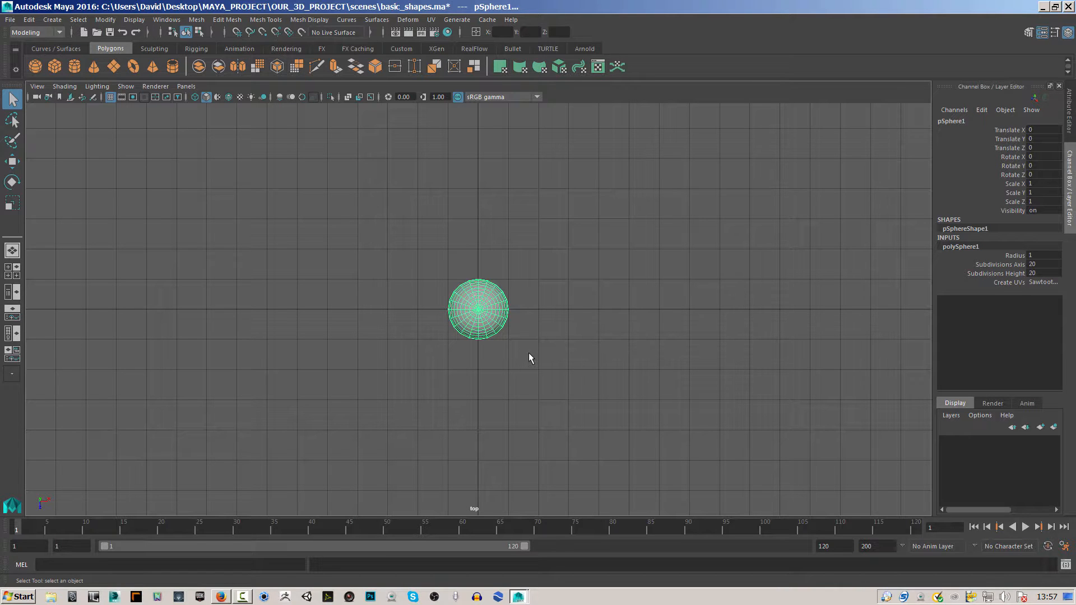
{"action": "key", "text": "space"}
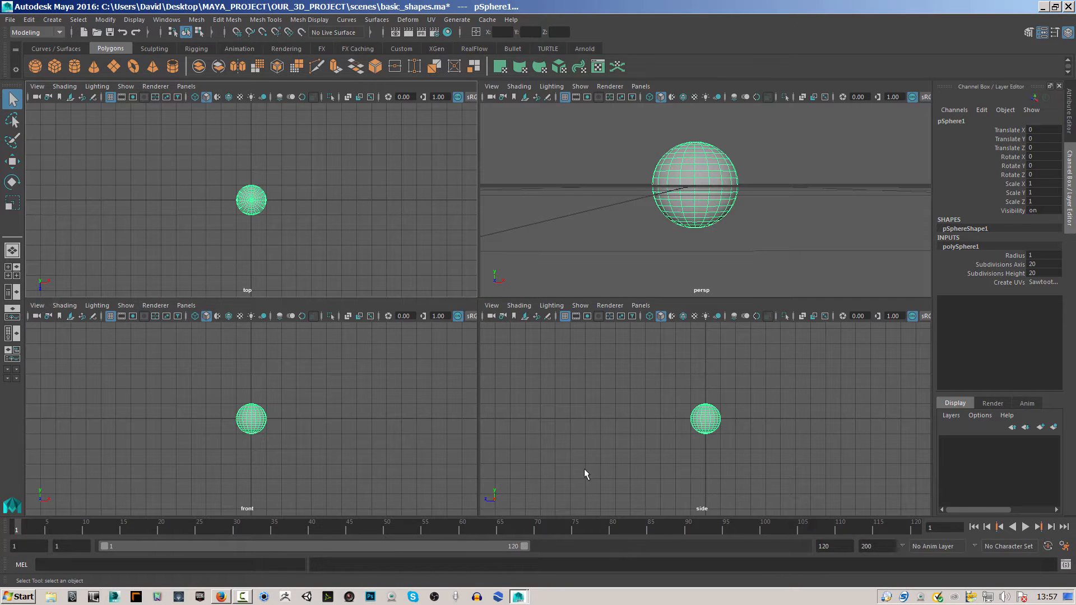
{"action": "key", "text": "space"}
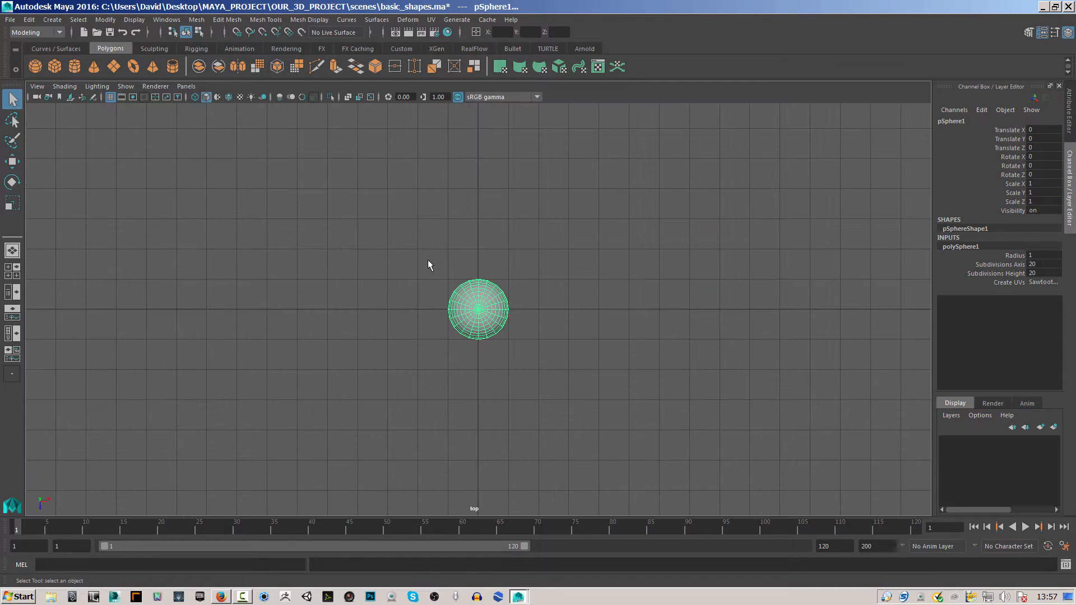
Bring up the hotbox over the top view, return to the four-view layout and examine the sphere in perspective.
{"action": "left_click_drag", "start_coordinate": [408, 311], "coordinate": [471, 273], "text": "alt"}
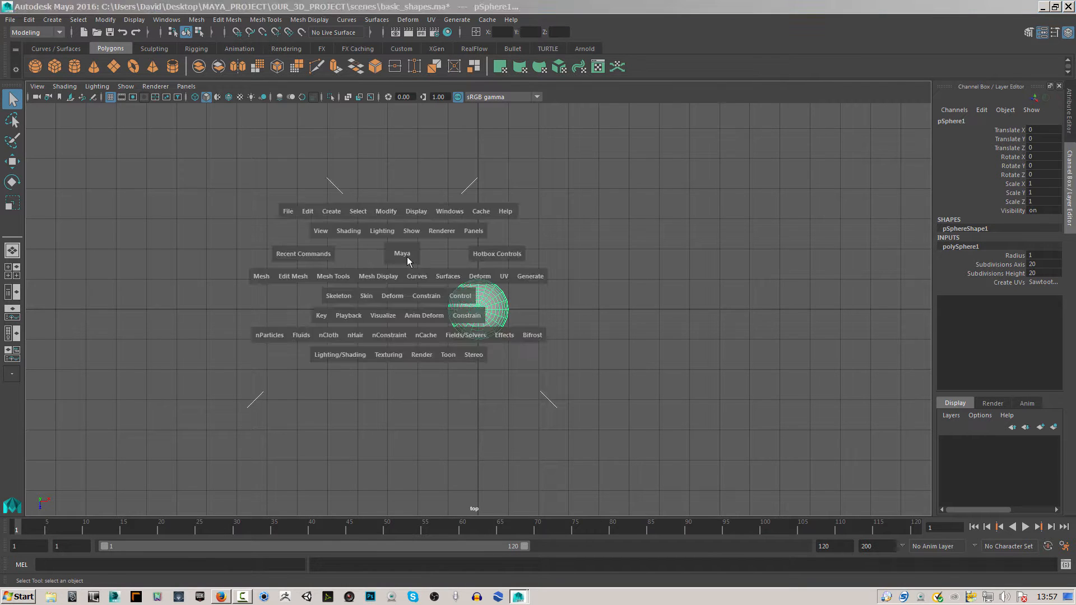
{"action": "key", "text": "space"}
{"action": "mouse_move", "coordinate": [629, 234]}
{"action": "left_mouse_down", "text": "alt"}
{"action": "mouse_move", "coordinate": [692, 207]}
{"action": "mouse_move", "coordinate": [680, 180]}
{"action": "mouse_move", "coordinate": [614, 242]}
{"action": "left_mouse_up", "text": "alt"}
{"action": "key", "text": "space"}
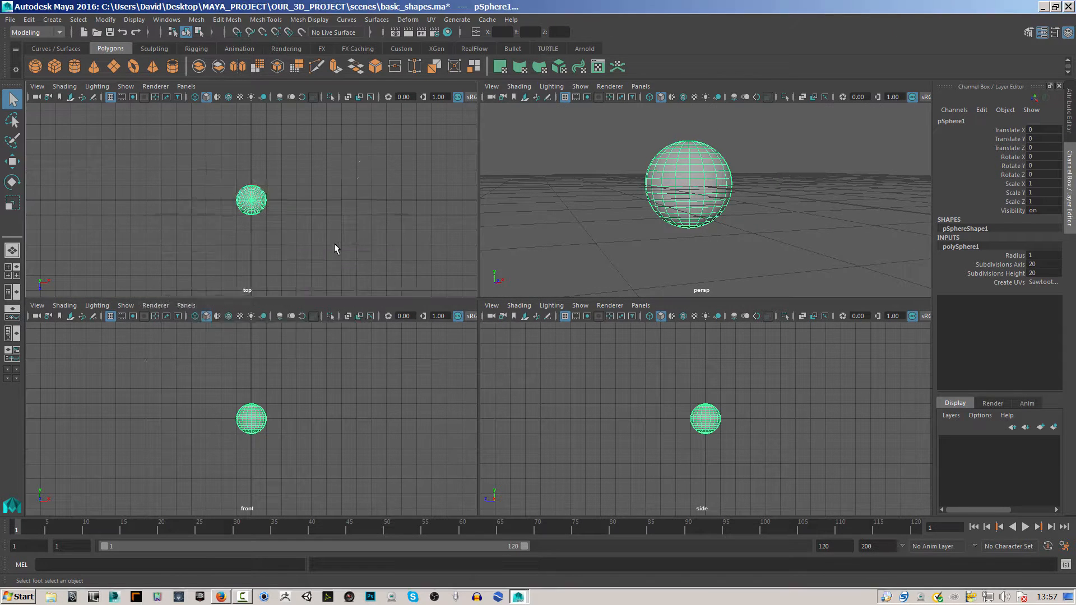
Examine the sphere closely in the top view, restore the four-view layout and inspect the perspective view.
{"action": "right_click_drag", "start_coordinate": [396, 295], "coordinate": [566, 316], "text": "alt"}
{"action": "middle_click_drag", "start_coordinate": [566, 316], "coordinate": [485, 299], "text": "alt"}
{"action": "right_click_drag", "start_coordinate": [556, 303], "coordinate": [718, 305], "text": "alt"}
{"action": "key", "text": "space"}
{"action": "left_click_drag", "start_coordinate": [566, 267], "coordinate": [603, 276], "text": "alt"}
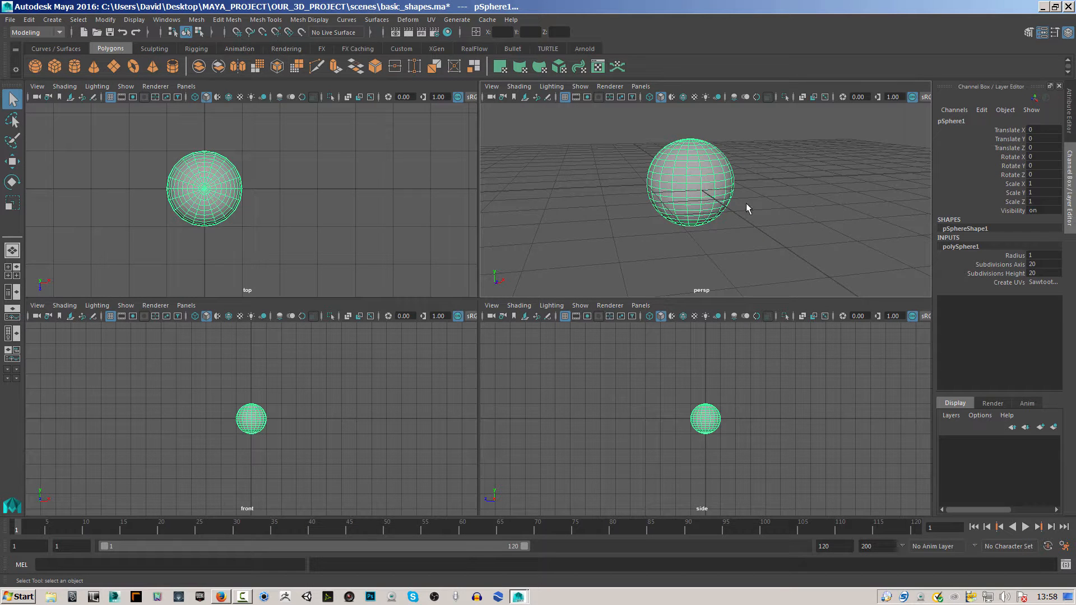
Maximize the perspective view and repeatedly deselect and reselect the polygon sphere, leaving it selected.
{"action": "left_click", "coordinate": [629, 220]}
{"action": "key", "text": "space"}
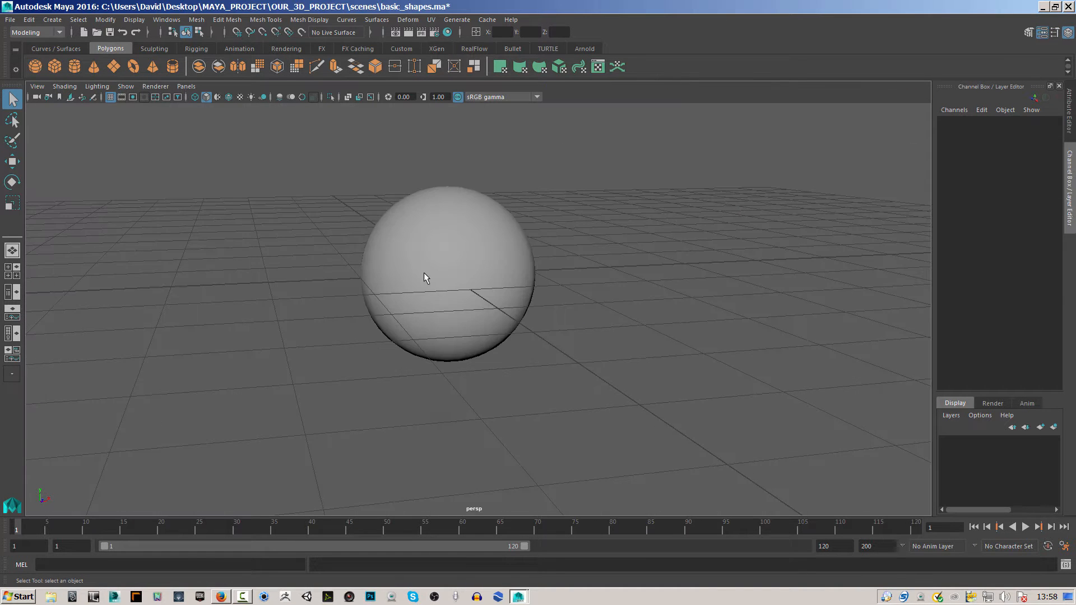
{"action": "left_click", "coordinate": [440, 240]}
{"action": "left_click", "coordinate": [549, 259]}
{"action": "left_click", "coordinate": [444, 244]}
{"action": "left_click", "coordinate": [557, 243]}
{"action": "left_click", "coordinate": [422, 266]}
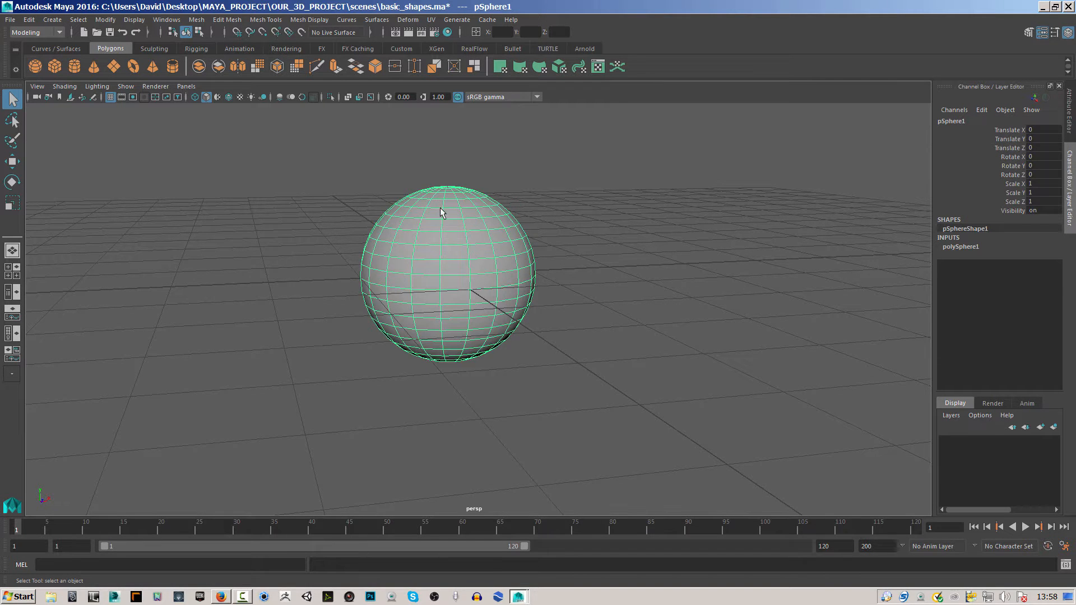
{"action": "left_click", "coordinate": [539, 230]}
{"action": "left_click", "coordinate": [426, 266]}
{"action": "left_click", "coordinate": [257, 210]}
{"action": "left_click", "coordinate": [436, 247]}
Set the perspective view's shading to Wireframe and deselect the sphere.
{"action": "left_click", "coordinate": [63, 87]}
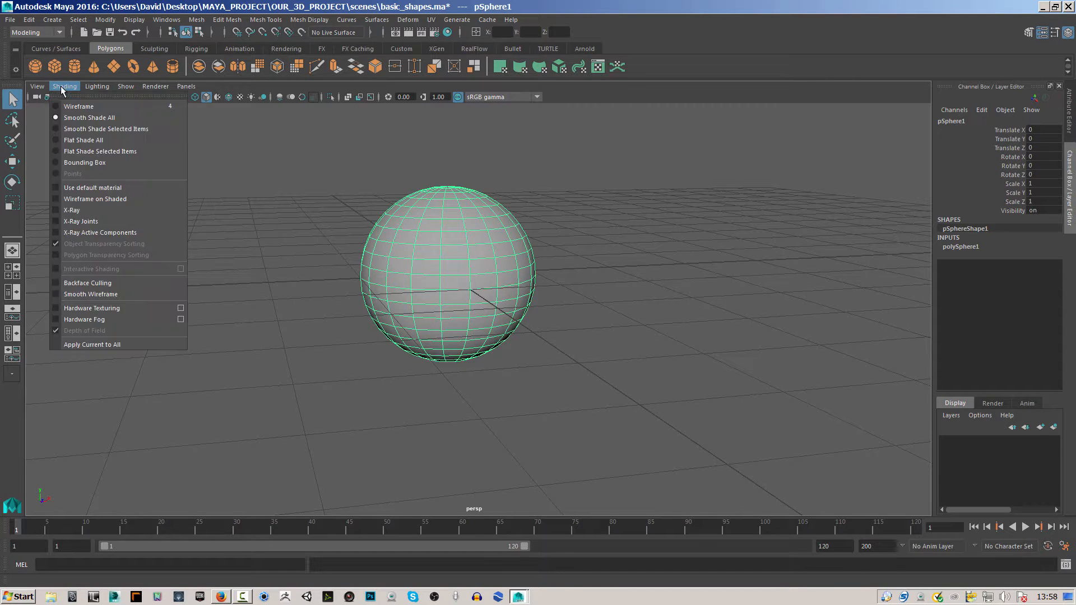
{"action": "left_click", "coordinate": [67, 106]}
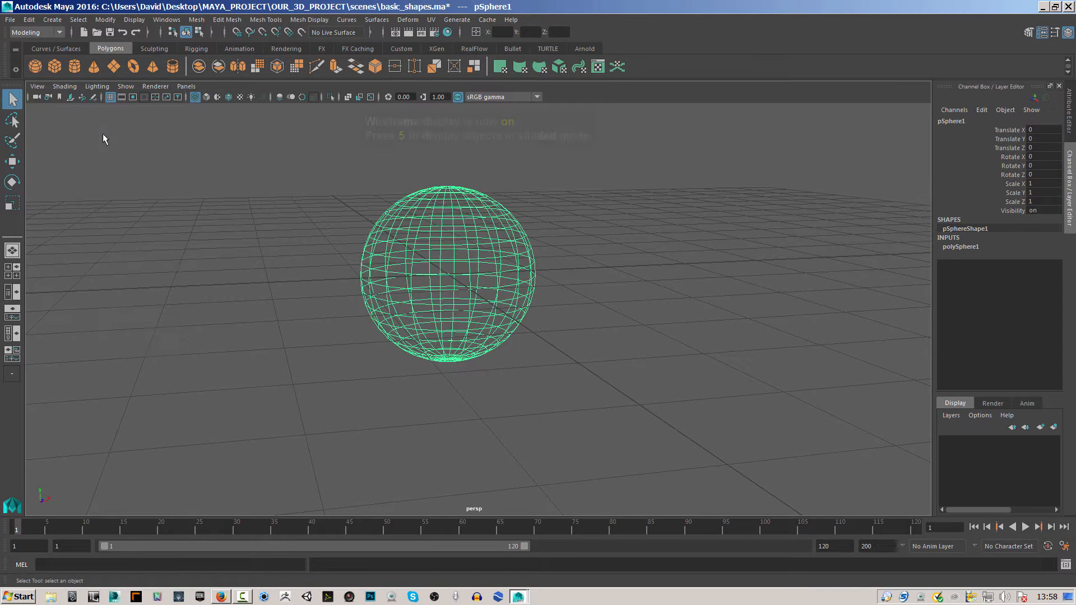
{"action": "left_click", "coordinate": [341, 315]}
{"action": "mouse_move", "coordinate": [436, 343]}
{"action": "left_mouse_down", "text": "alt"}
{"action": "mouse_move", "coordinate": [430, 276]}
{"action": "mouse_move", "coordinate": [444, 347]}
{"action": "left_mouse_up", "text": "alt"}
Set the perspective view's shading to Smooth Shade All.
{"action": "left_click", "coordinate": [62, 87]}
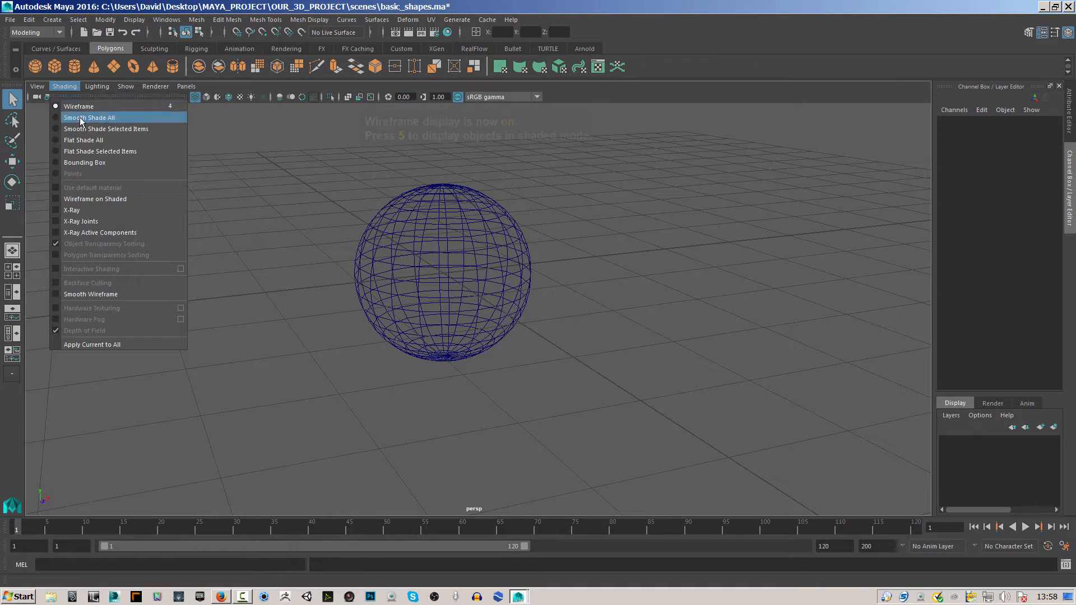
{"action": "left_click", "coordinate": [76, 115]}
{"action": "left_click_drag", "start_coordinate": [388, 313], "coordinate": [395, 309], "text": "alt"}
Turn on Wireframe on Shaded so the sphere's edges are drawn over its smooth surface.
{"action": "left_click", "coordinate": [64, 86]}
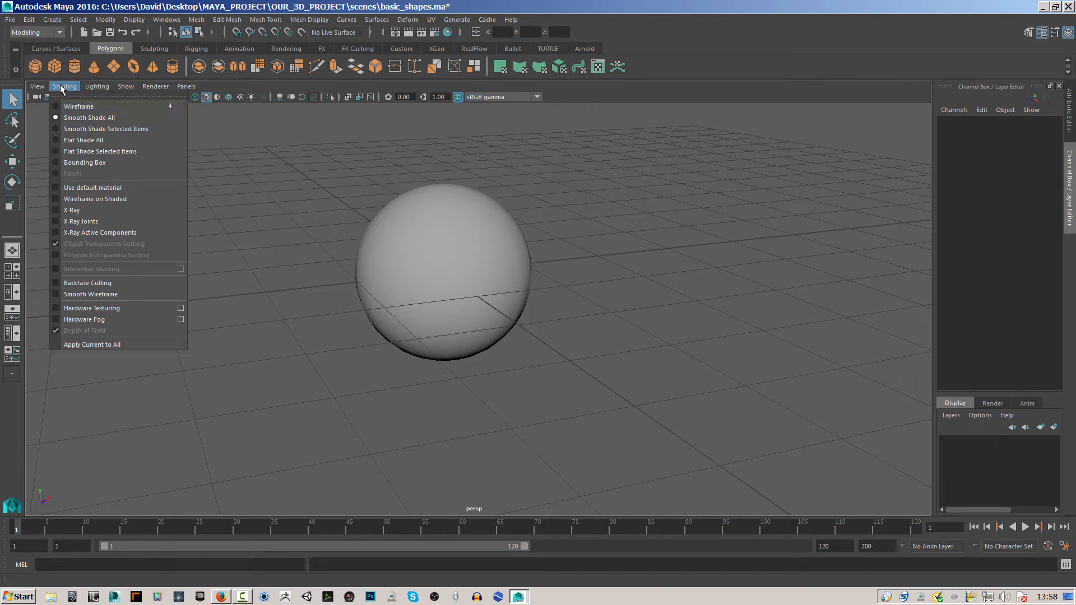
{"action": "left_click", "coordinate": [87, 199]}
{"action": "mouse_move", "coordinate": [356, 283]}
{"action": "left_mouse_down", "text": "alt"}
{"action": "mouse_move", "coordinate": [377, 223]}
{"action": "mouse_move", "coordinate": [350, 326]}
{"action": "mouse_move", "coordinate": [565, 305]}
{"action": "mouse_move", "coordinate": [396, 305]}
{"action": "mouse_move", "coordinate": [445, 255]}
{"action": "mouse_move", "coordinate": [458, 338]}
{"action": "mouse_move", "coordinate": [433, 280]}
{"action": "mouse_move", "coordinate": [437, 294]}
{"action": "mouse_move", "coordinate": [477, 283]}
{"action": "left_mouse_up", "text": "alt"}
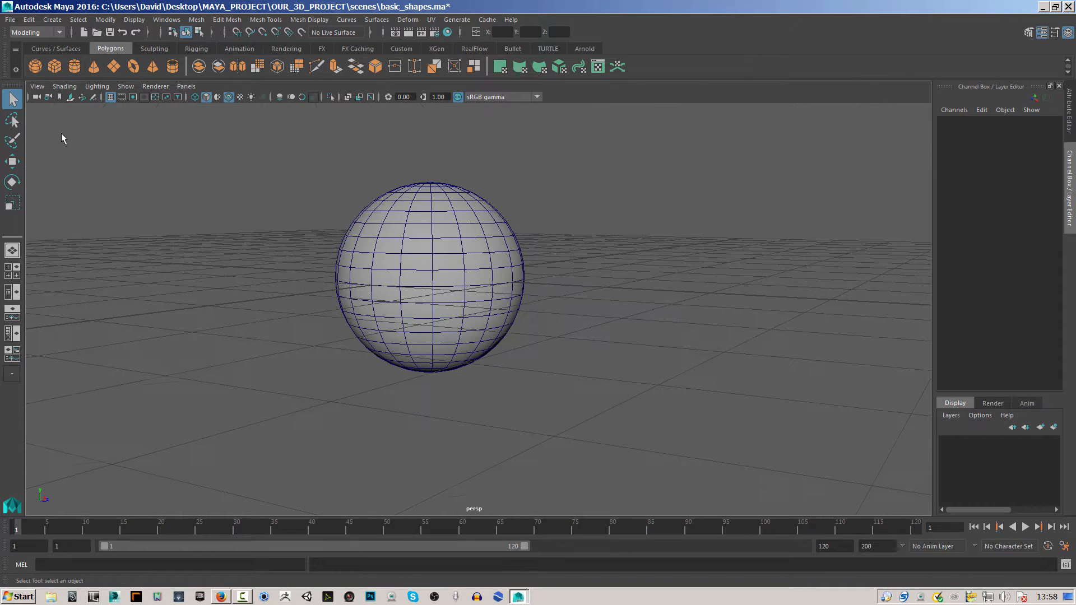
Turn X-Ray shading on to preview the sphere as see-through, and turn it back off.
{"action": "left_click", "coordinate": [65, 86]}
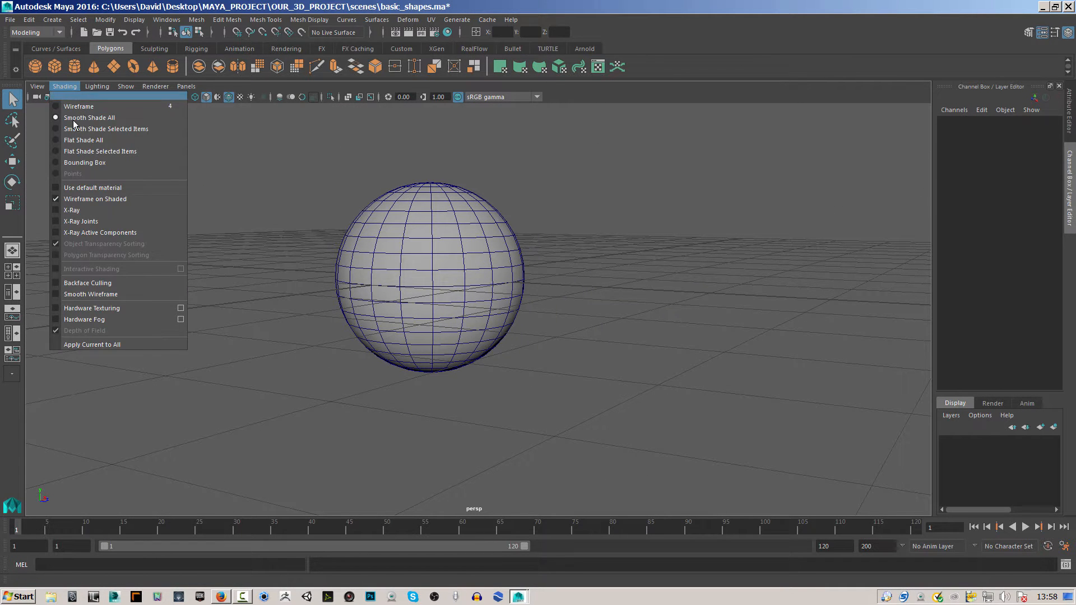
{"action": "left_click", "coordinate": [82, 210]}
{"action": "left_click", "coordinate": [64, 87]}
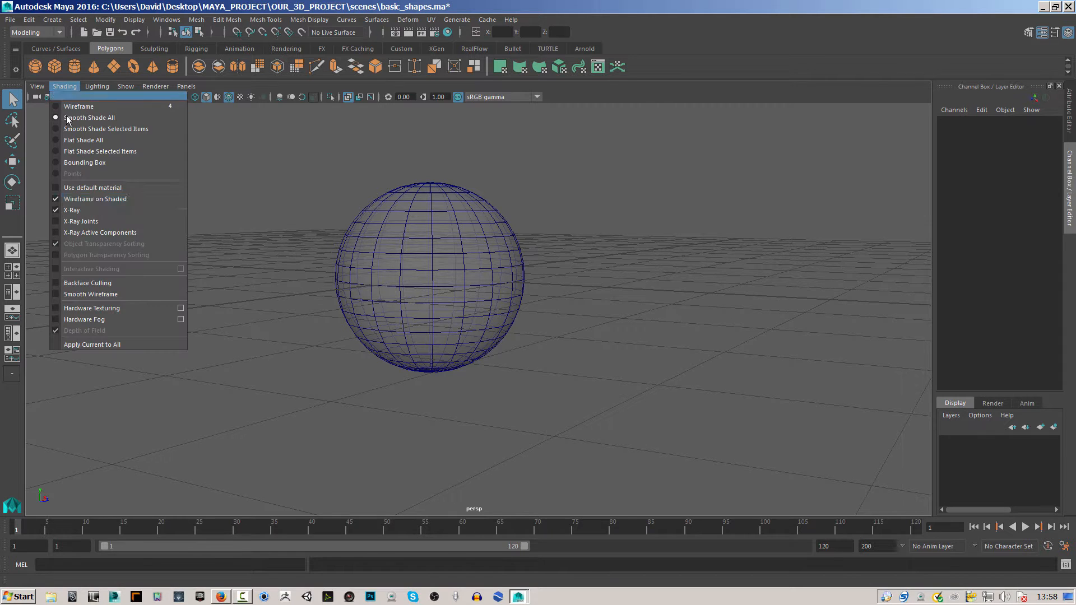
{"action": "left_click", "coordinate": [71, 210]}
{"action": "mouse_move", "coordinate": [353, 260]}
{"action": "left_mouse_down", "text": "alt"}
{"action": "mouse_move", "coordinate": [418, 267]}
{"action": "mouse_move", "coordinate": [371, 272]}
{"action": "left_mouse_up", "text": "alt"}
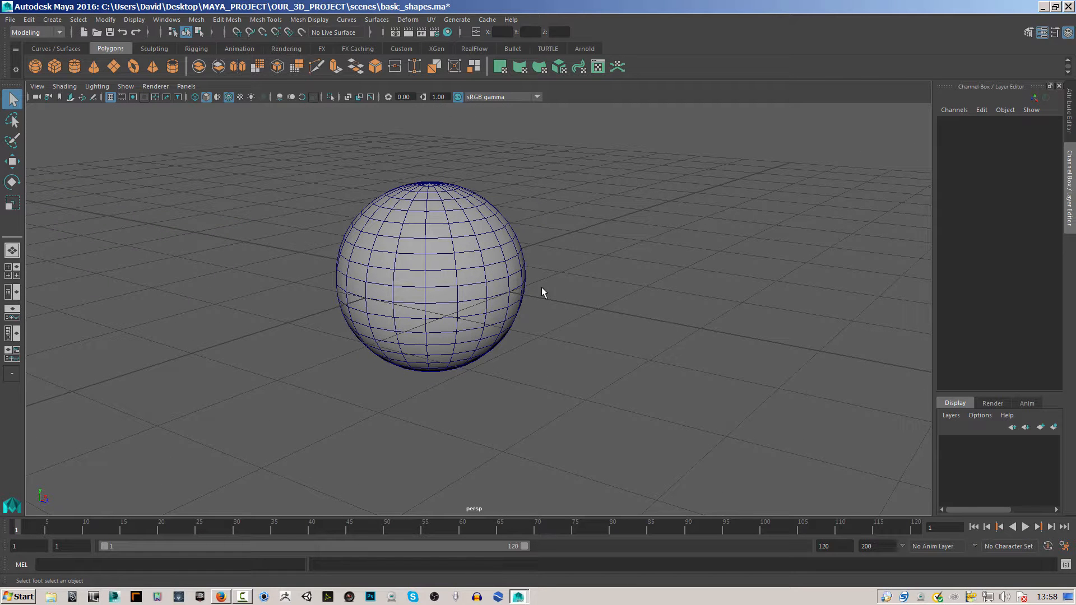
Select the sphere, show the Attribute Editor and bring up the polySphere1 attributes.
{"action": "left_click", "coordinate": [478, 281]}
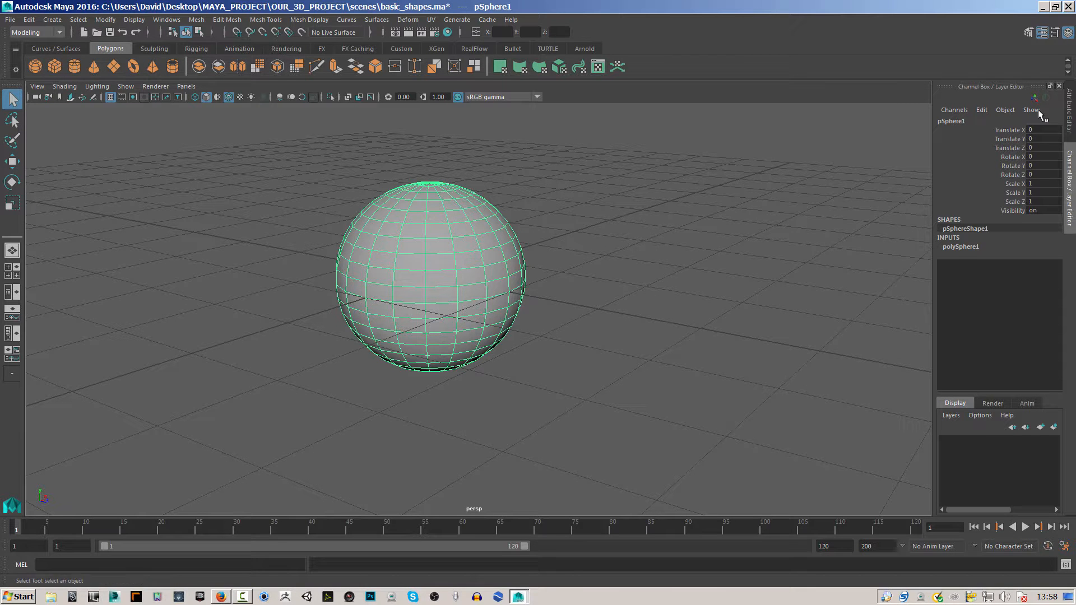
{"action": "left_click", "coordinate": [1066, 34]}
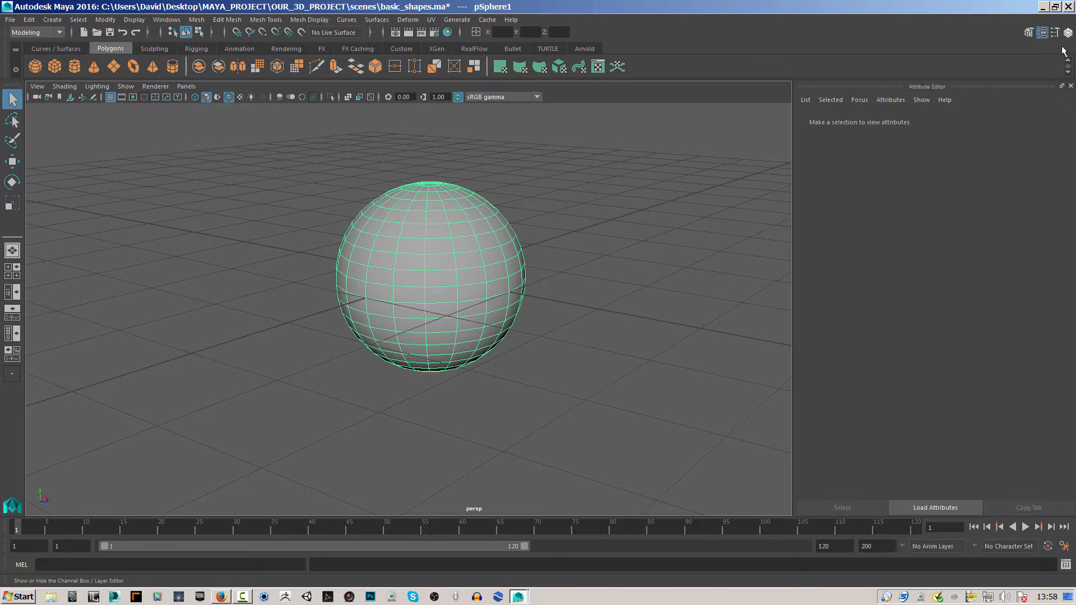
{"action": "left_click", "coordinate": [1068, 34]}
{"action": "left_click", "coordinate": [1068, 34]}
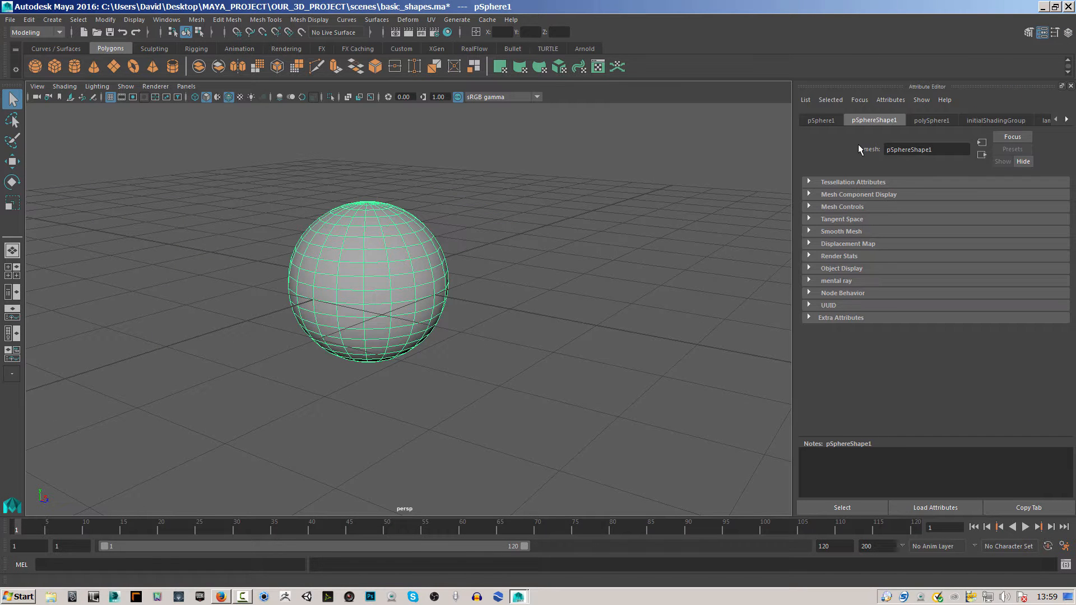
{"action": "left_click", "coordinate": [819, 120]}
{"action": "left_click", "coordinate": [878, 121]}
{"action": "left_click", "coordinate": [932, 121]}
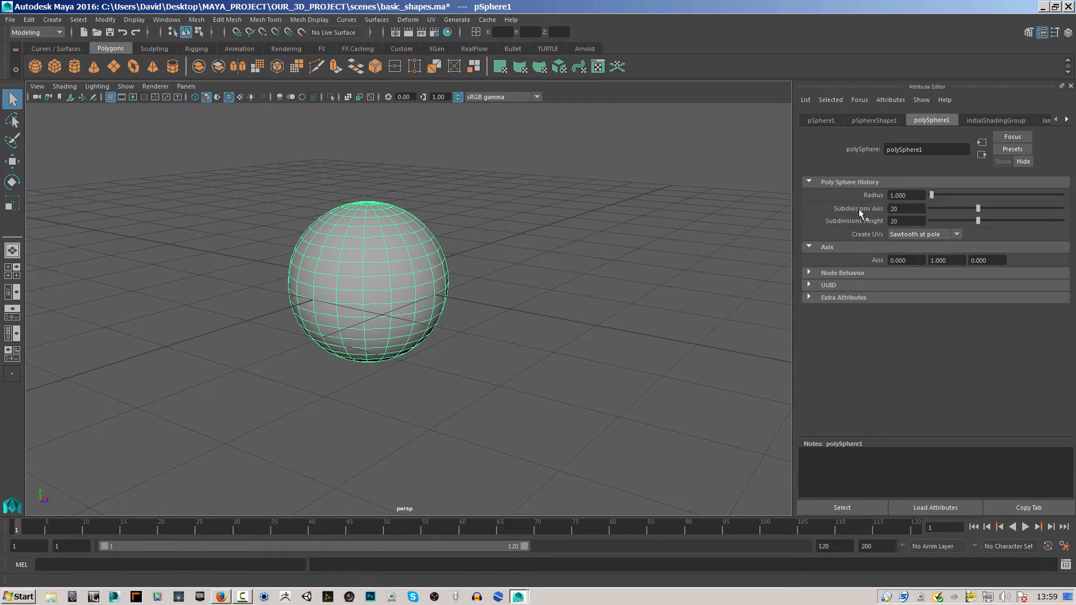
Set the sphere's radius to about 0.865 and both Subdivisions Axis and Subdivisions Height to 11.
{"action": "left_click_drag", "start_coordinate": [934, 196], "coordinate": [933, 197]}
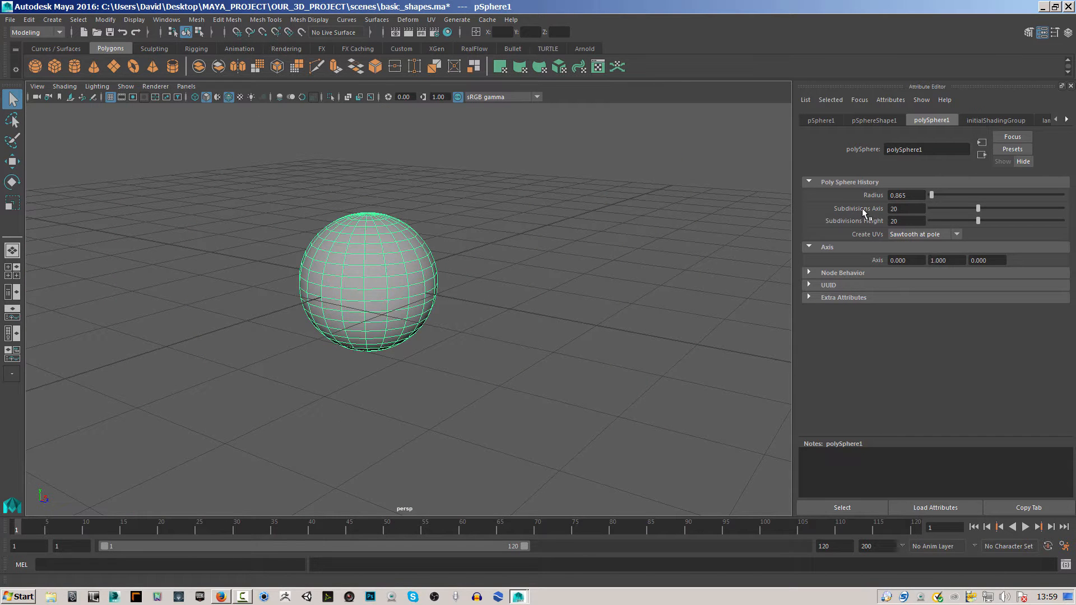
{"action": "mouse_move", "coordinate": [969, 213]}
{"action": "left_mouse_down"}
{"action": "mouse_move", "coordinate": [937, 214]}
{"action": "mouse_move", "coordinate": [977, 210]}
{"action": "mouse_move", "coordinate": [950, 210]}
{"action": "mouse_move", "coordinate": [965, 222]}
{"action": "mouse_move", "coordinate": [954, 223]}
{"action": "left_mouse_up"}
{"action": "left_click_drag", "start_coordinate": [659, 290], "coordinate": [575, 288], "text": "alt"}
{"action": "left_click", "coordinate": [575, 287]}
{"action": "left_click_drag", "start_coordinate": [459, 322], "coordinate": [459, 291], "text": "alt"}
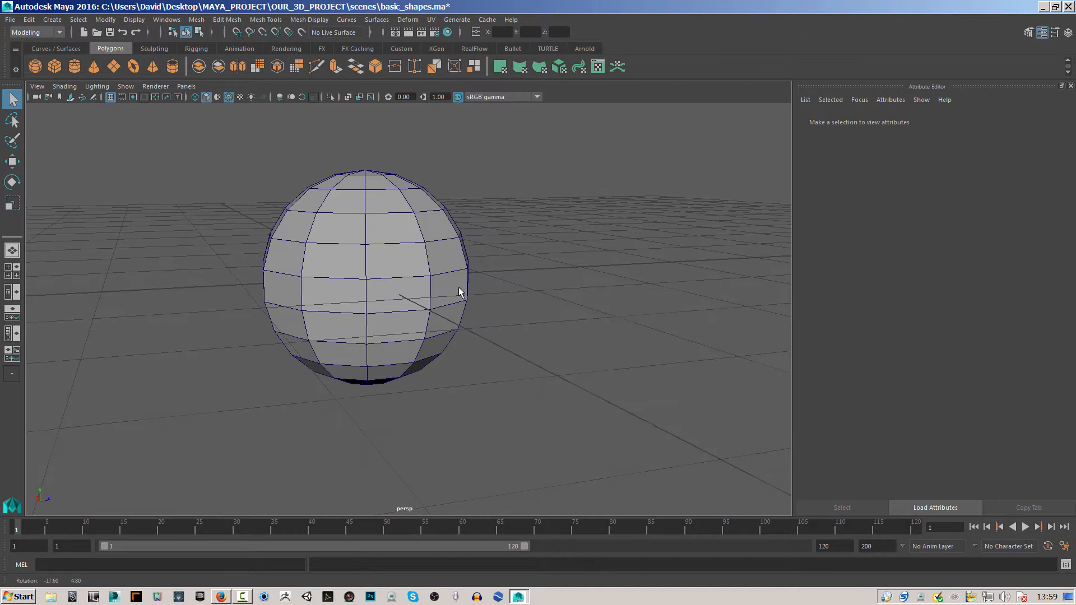
Display the sphere in full smooth mesh preview and deselect it.
{"action": "left_click", "coordinate": [413, 259]}
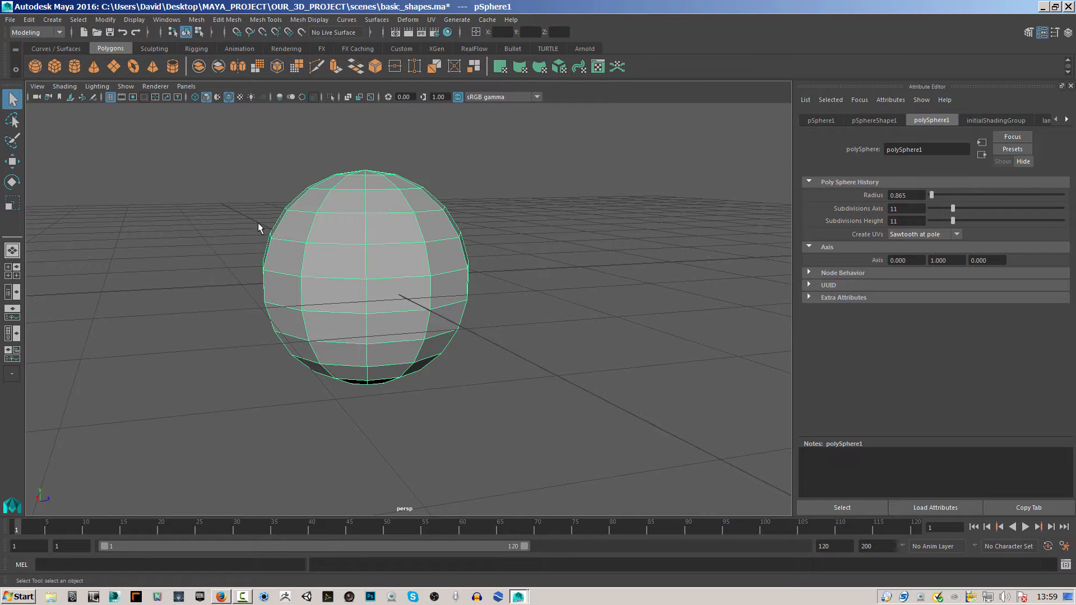
{"action": "key", "text": "3"}
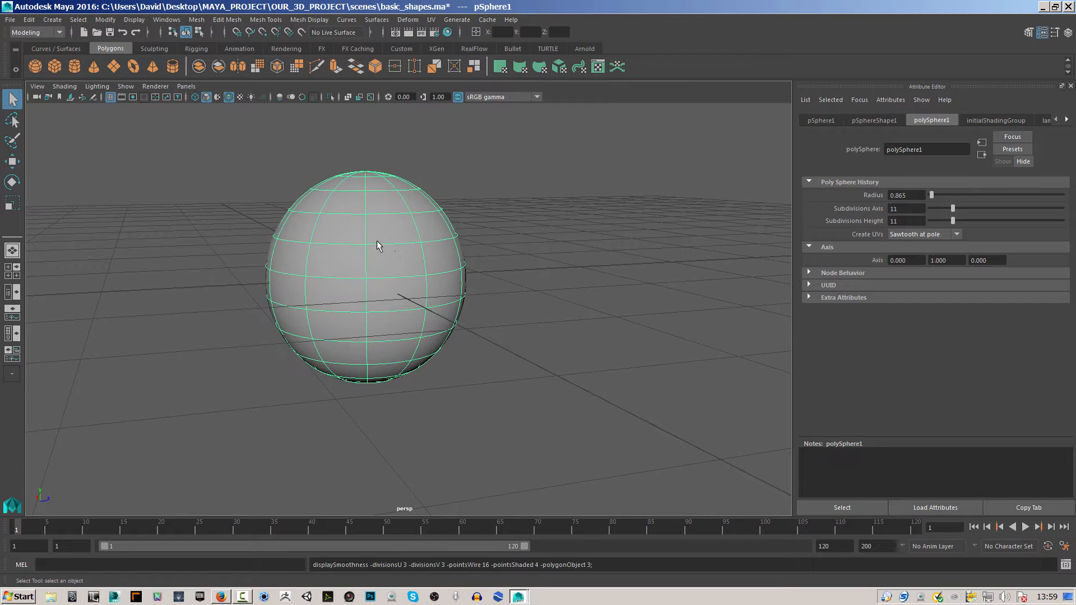
{"action": "left_click", "coordinate": [549, 239]}
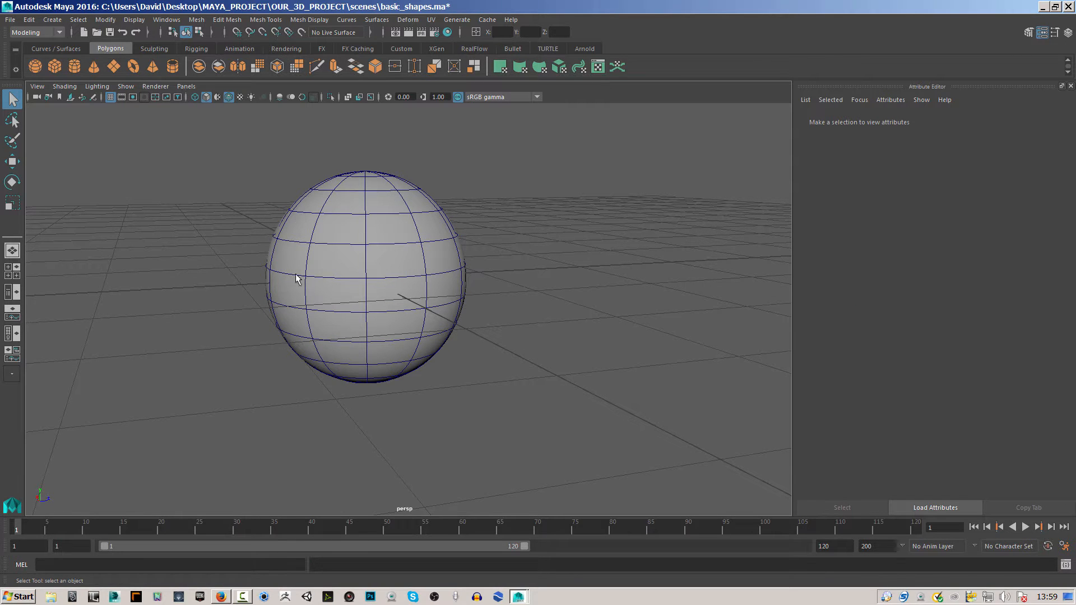
Reselect the sphere and switch its display between cage plus smooth preview and the original unsmoothed mesh.
{"action": "left_click", "coordinate": [422, 258]}
{"action": "key", "text": "2"}
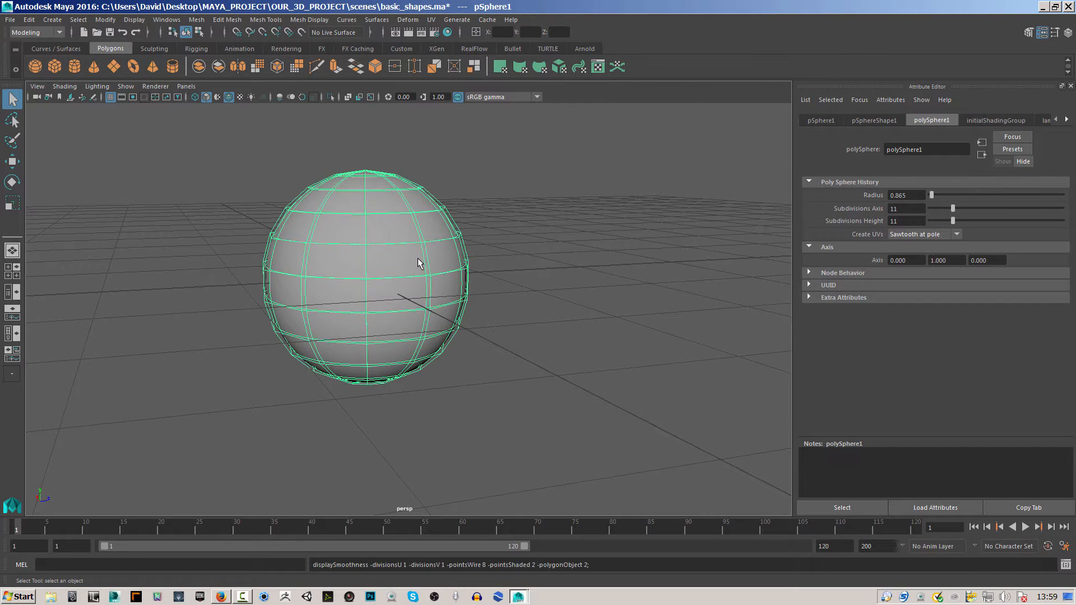
{"action": "key", "text": "1"}
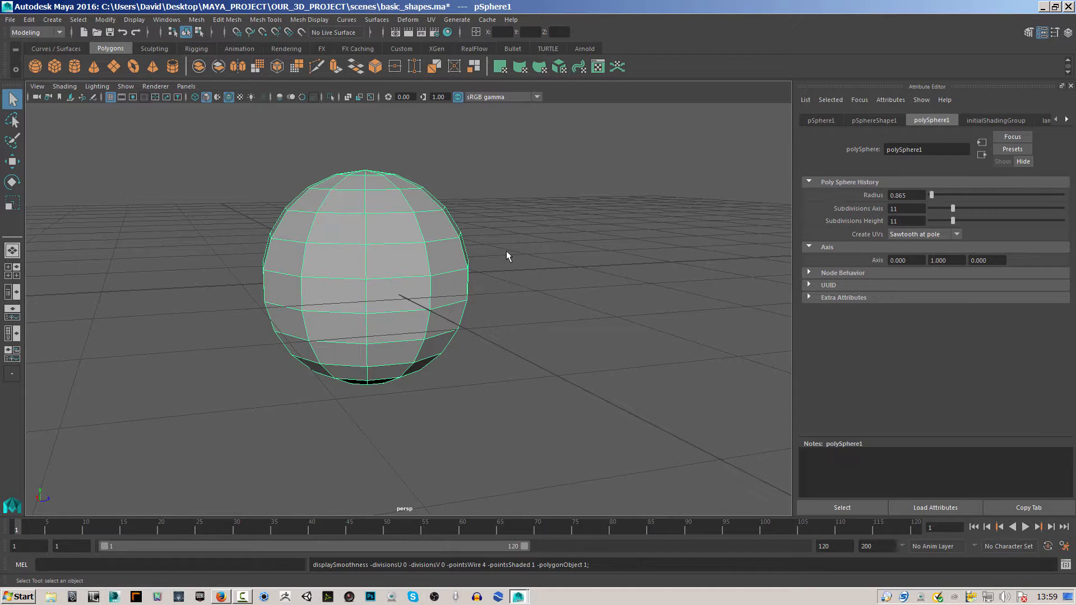
{"action": "key", "text": "2"}
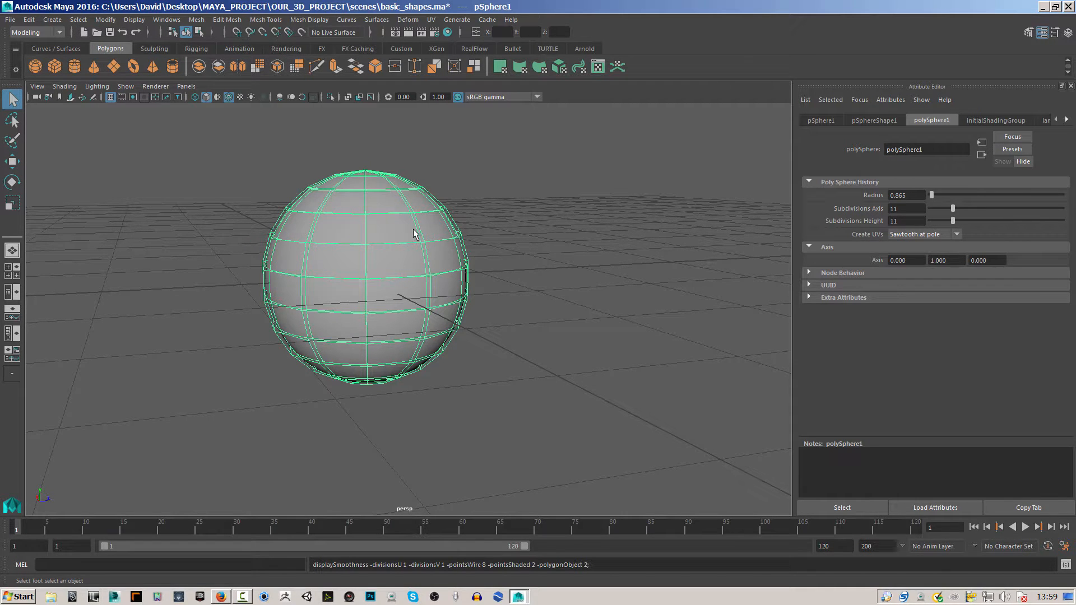
{"action": "left_click_drag", "start_coordinate": [523, 238], "coordinate": [454, 244], "text": "alt"}
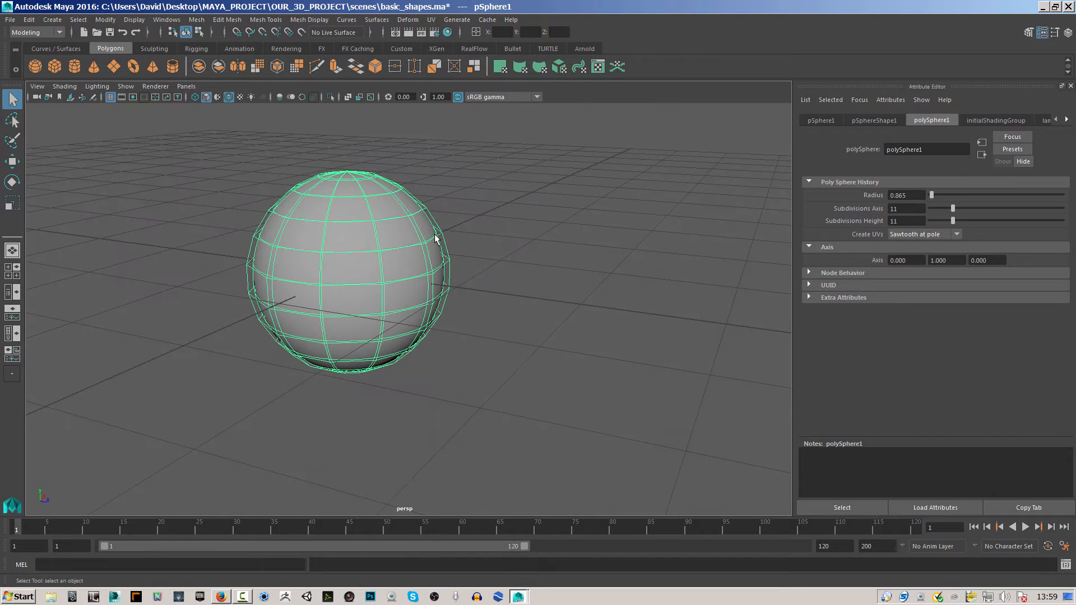
{"action": "scroll", "coordinate": [471, 255], "scroll_direction": "up", "scroll_amount": 2}
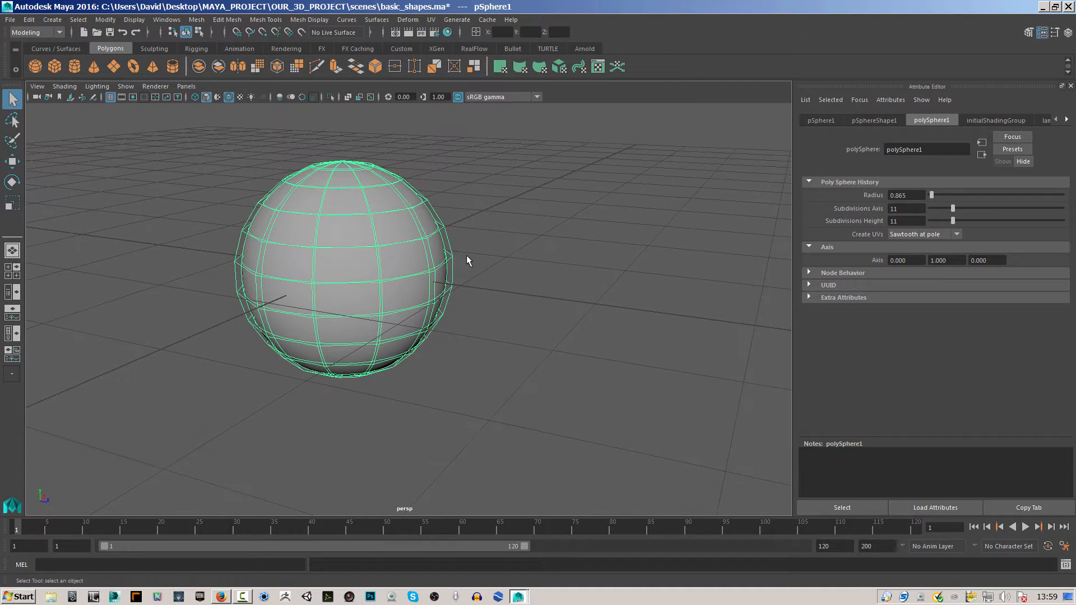
Return the sphere to full smooth preview and show it in wireframe display mode.
{"action": "key", "text": "3"}
{"action": "key", "text": "4"}
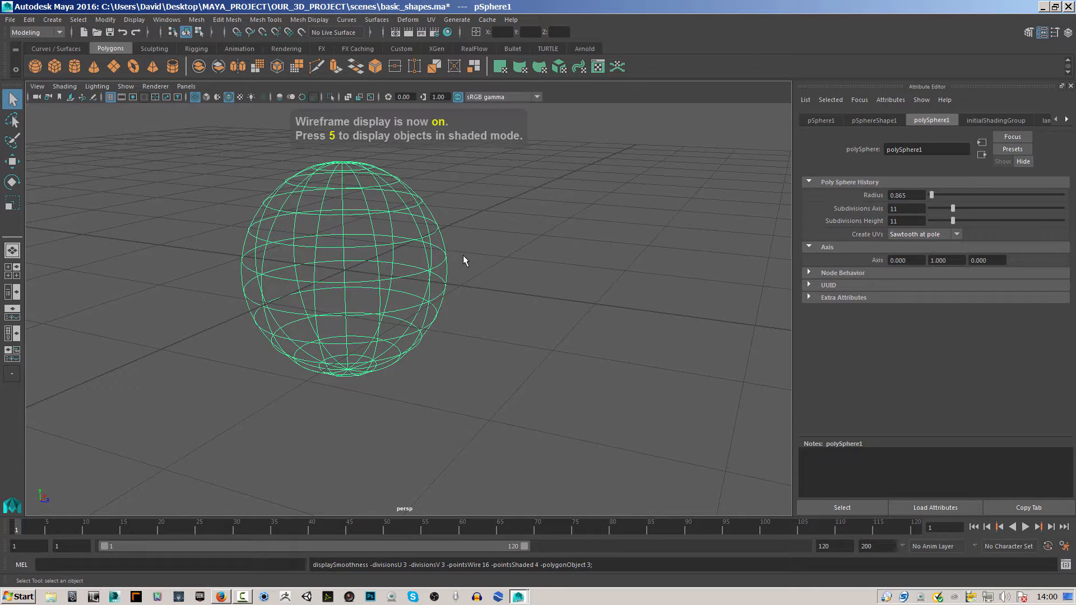
{"action": "left_click", "coordinate": [65, 86]}
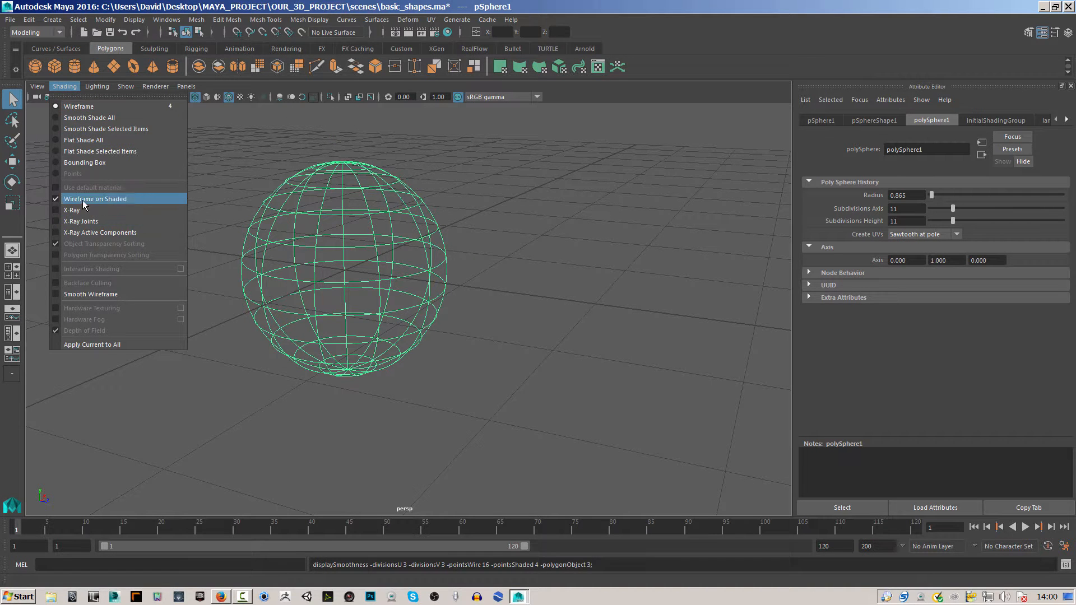
{"action": "left_click", "coordinate": [530, 223]}
{"action": "left_click", "coordinate": [355, 245]}
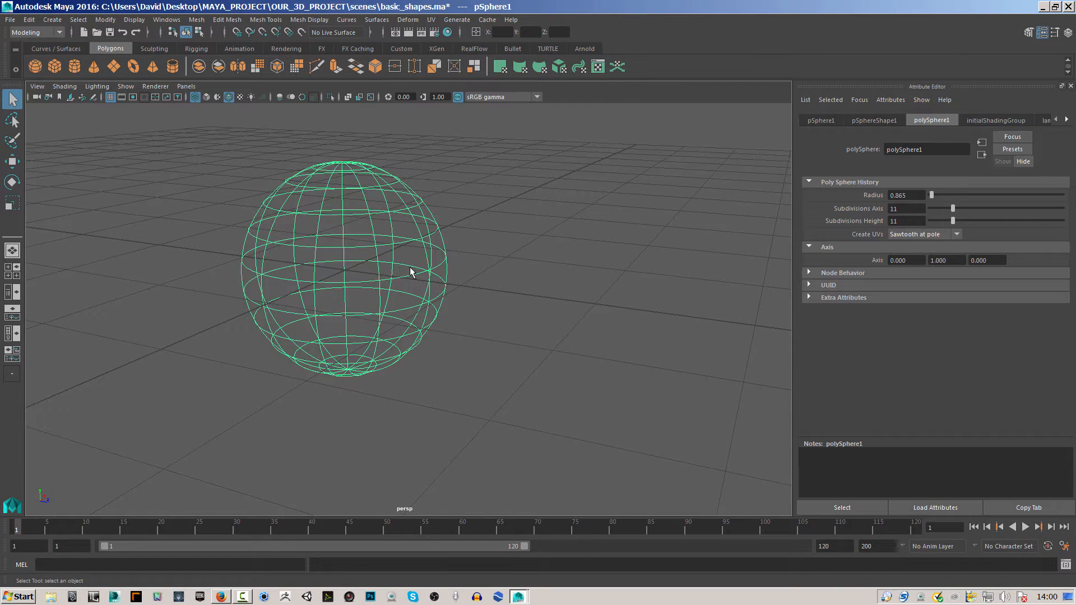
Restore shaded display, toggle the sphere's smooth preview off and back on, and deselect it.
{"action": "key", "text": "5"}
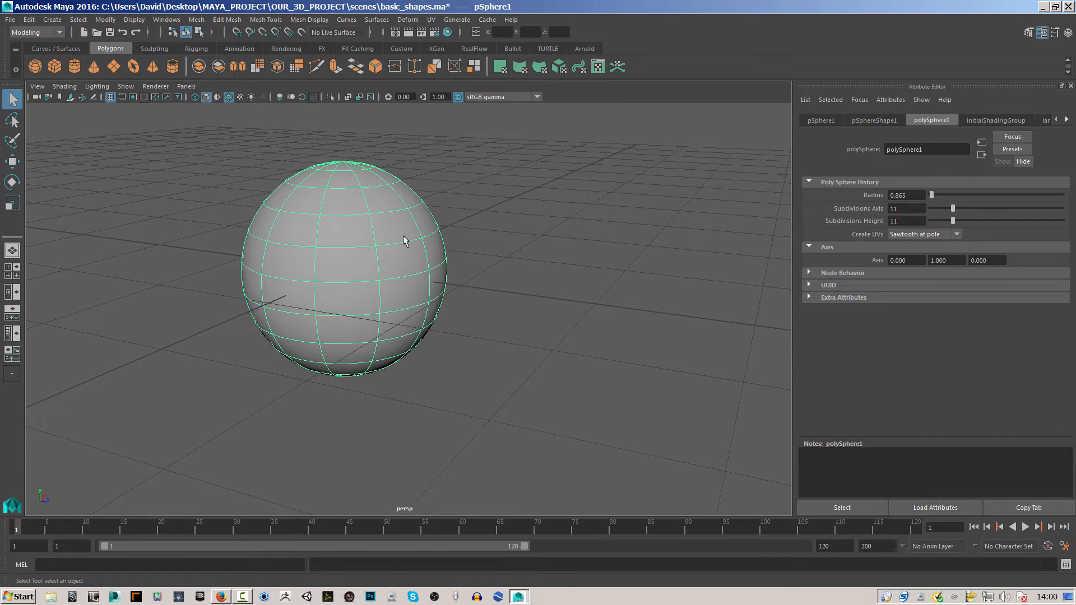
{"action": "key", "text": "1"}
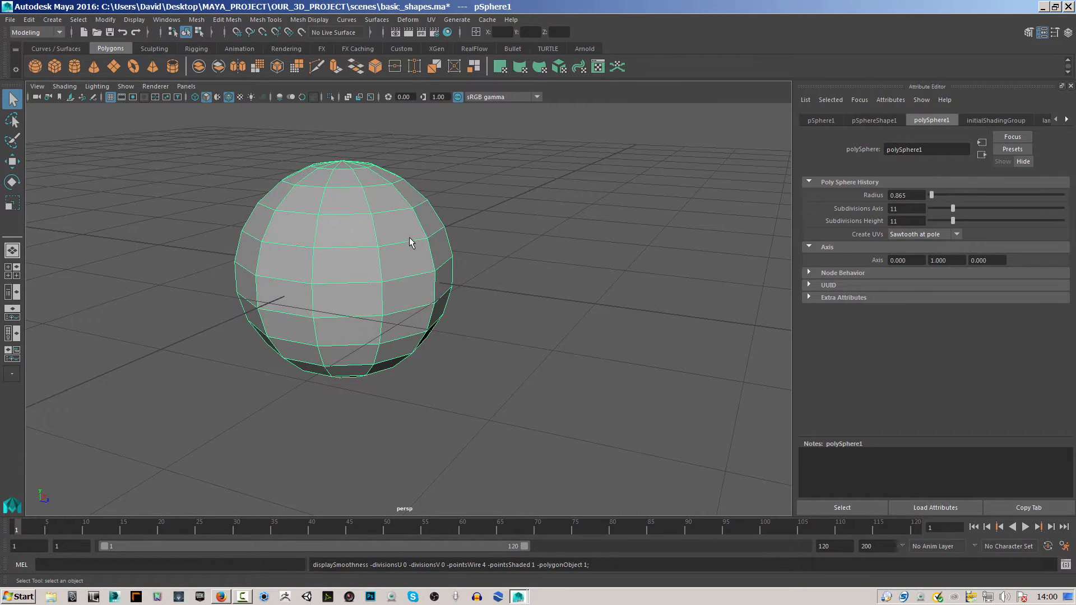
{"action": "key", "text": "3"}
{"action": "left_click", "coordinate": [503, 302]}
{"action": "mouse_move", "coordinate": [554, 302]}
{"action": "right_mouse_down", "text": "alt"}
{"action": "mouse_move", "coordinate": [425, 283]}
{"action": "mouse_move", "coordinate": [549, 283]}
{"action": "right_mouse_up", "text": "alt"}
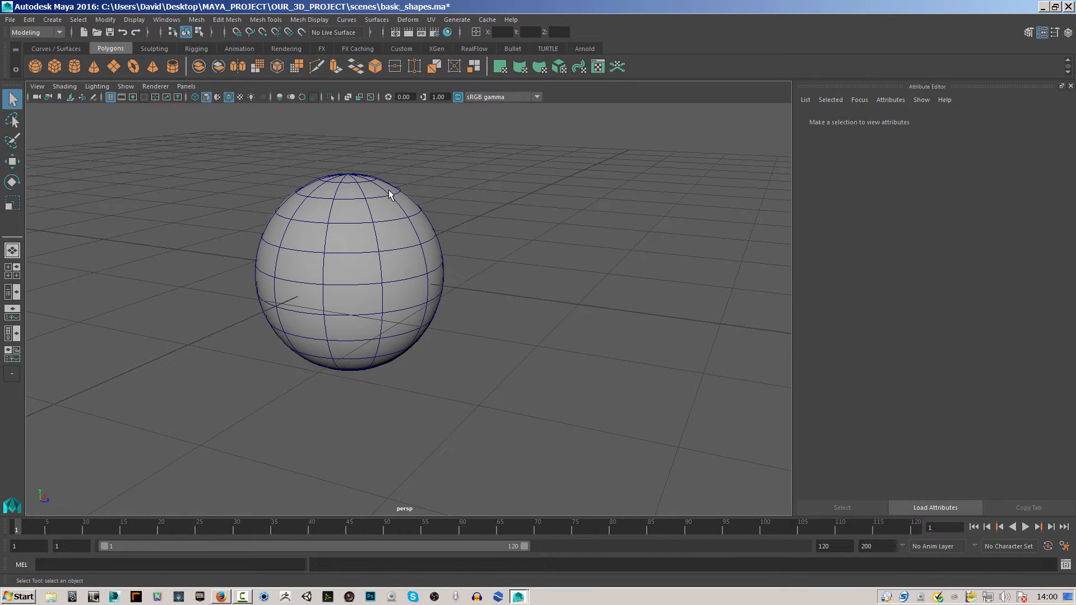
Select the sphere and move it with the Move tool to about X 0.348, Y 0.187, Z 0.994.
{"action": "left_click", "coordinate": [431, 273]}
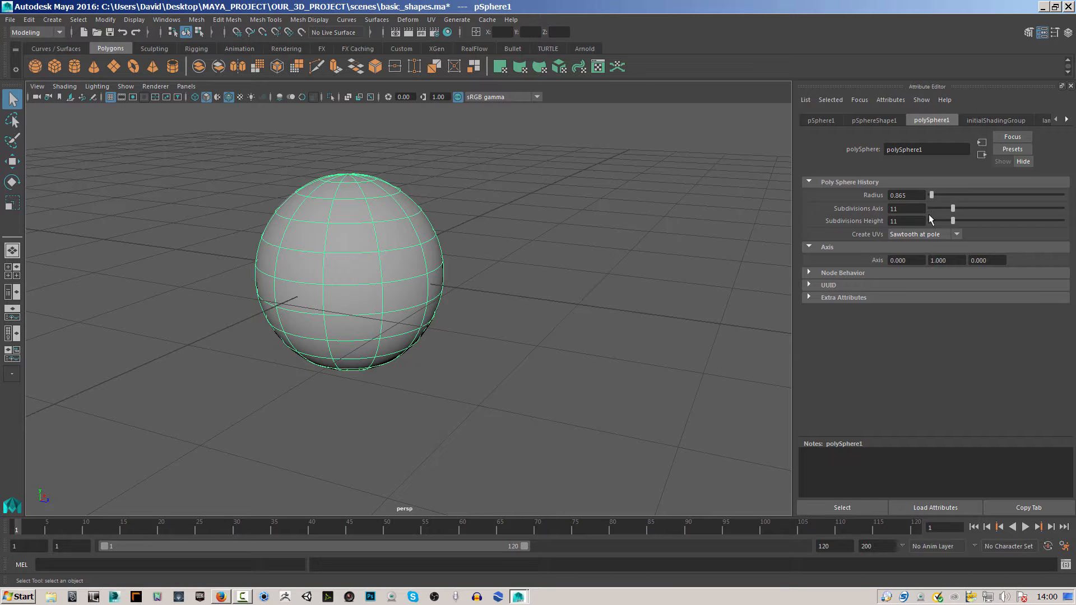
{"action": "left_click_drag", "start_coordinate": [603, 285], "coordinate": [789, 223], "text": "alt"}
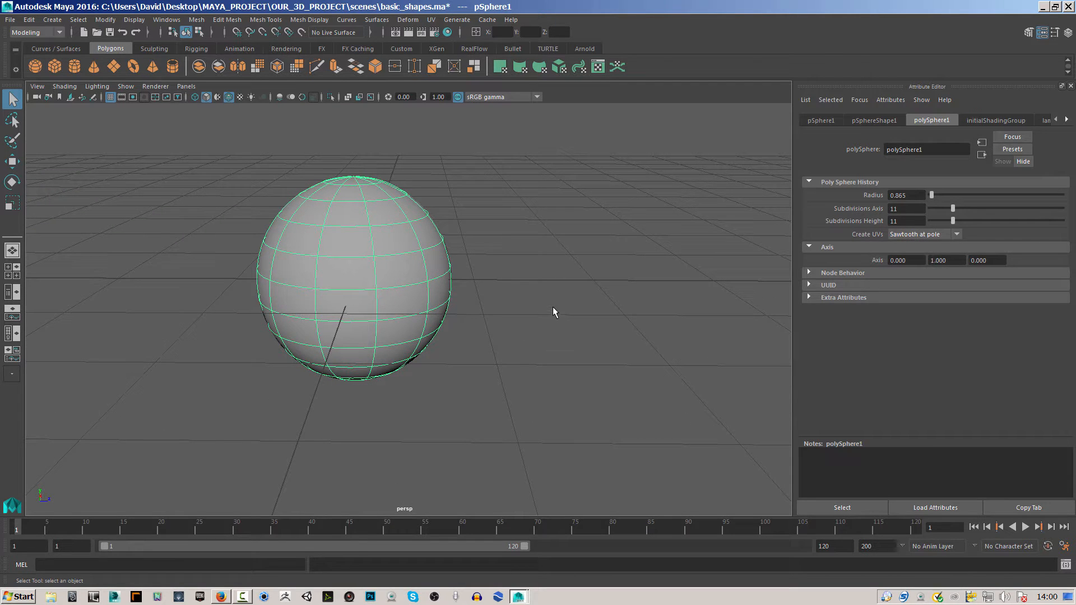
{"action": "right_click_drag", "start_coordinate": [528, 303], "coordinate": [389, 283], "text": "alt"}
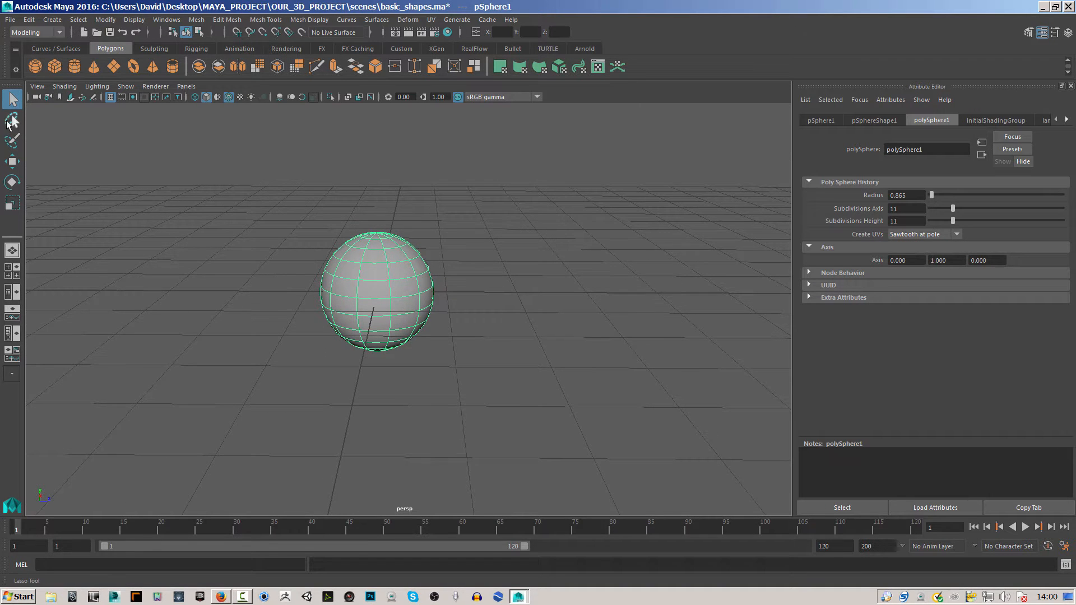
{"action": "left_click", "coordinate": [13, 162]}
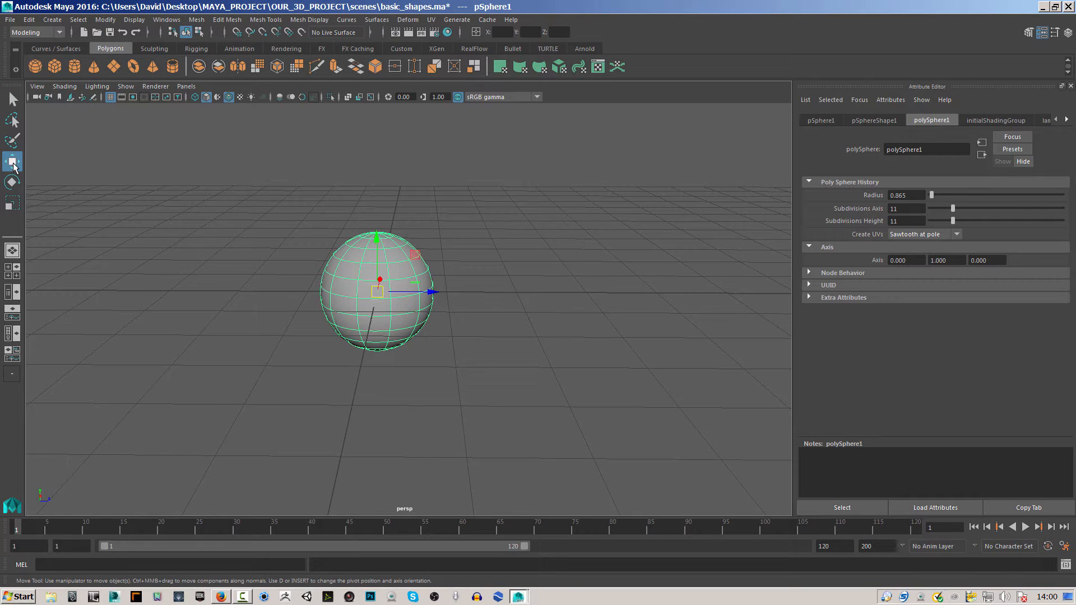
{"action": "left_click_drag", "start_coordinate": [457, 308], "coordinate": [375, 288], "text": "alt"}
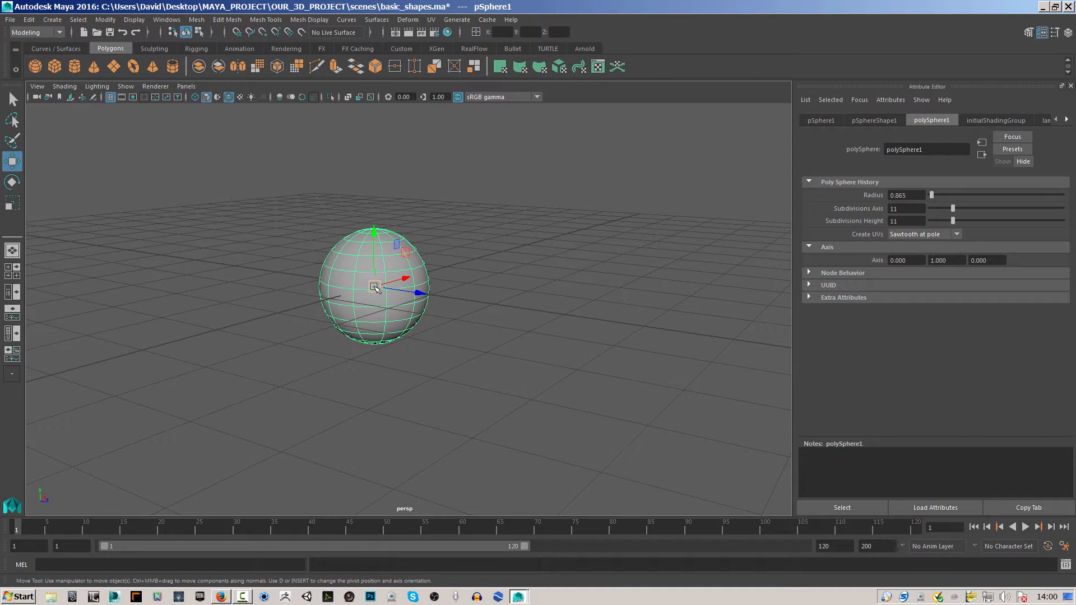
{"action": "mouse_move", "coordinate": [329, 361]}
{"action": "middle_mouse_down"}
{"action": "mouse_move", "coordinate": [415, 353]}
{"action": "mouse_move", "coordinate": [370, 393]}
{"action": "mouse_move", "coordinate": [336, 366]}
{"action": "middle_mouse_up"}
{"action": "left_click_drag", "start_coordinate": [336, 365], "coordinate": [398, 274], "text": "alt"}
{"action": "left_click_drag", "start_coordinate": [507, 327], "coordinate": [439, 324], "text": "alt"}
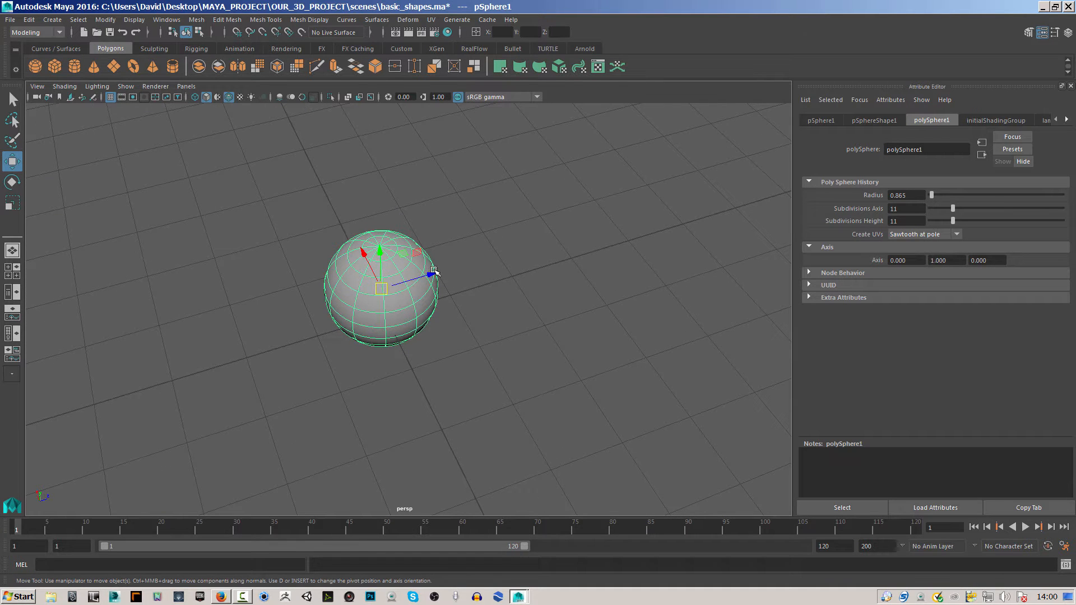
{"action": "left_click_drag", "start_coordinate": [431, 275], "coordinate": [464, 288]}
{"action": "key", "text": "ctrl+z"}
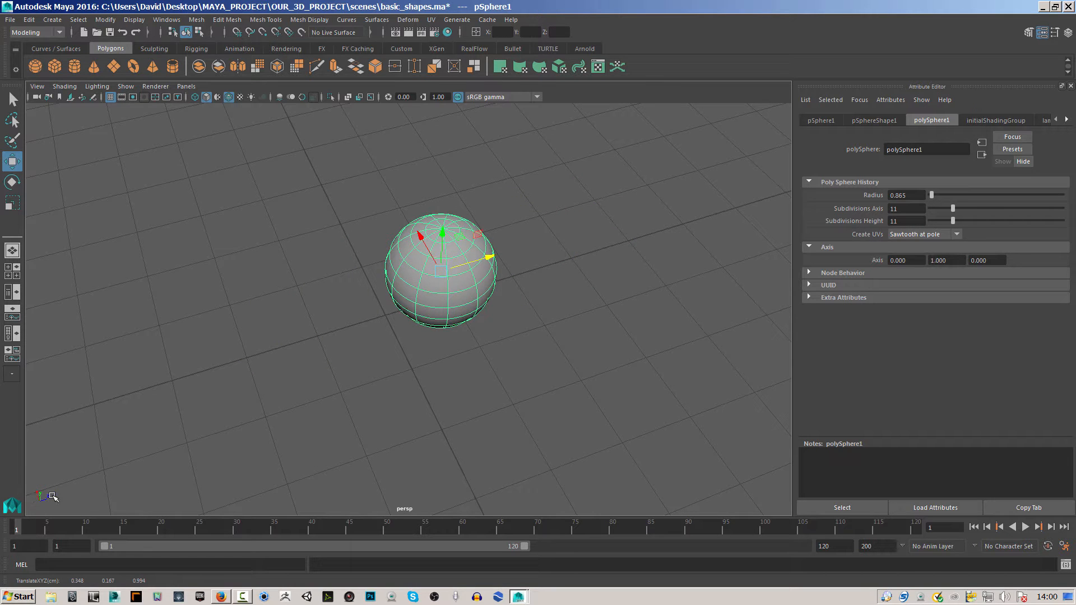
Move the sphere along its vertical and X axes to about X 0.609 and Y 0.026.
{"action": "left_click_drag", "start_coordinate": [488, 312], "coordinate": [501, 270], "text": "alt"}
{"action": "mouse_move", "coordinate": [436, 220]}
{"action": "left_mouse_down"}
{"action": "mouse_move", "coordinate": [439, 126]}
{"action": "mouse_move", "coordinate": [439, 227]}
{"action": "left_mouse_up"}
{"action": "left_click_drag", "start_coordinate": [429, 370], "coordinate": [512, 388], "text": "alt"}
{"action": "mouse_move", "coordinate": [360, 268]}
{"action": "left_mouse_down"}
{"action": "mouse_move", "coordinate": [221, 256]}
{"action": "mouse_move", "coordinate": [456, 277]}
{"action": "mouse_move", "coordinate": [396, 274]}
{"action": "mouse_move", "coordinate": [402, 294]}
{"action": "mouse_move", "coordinate": [367, 289]}
{"action": "left_mouse_up"}
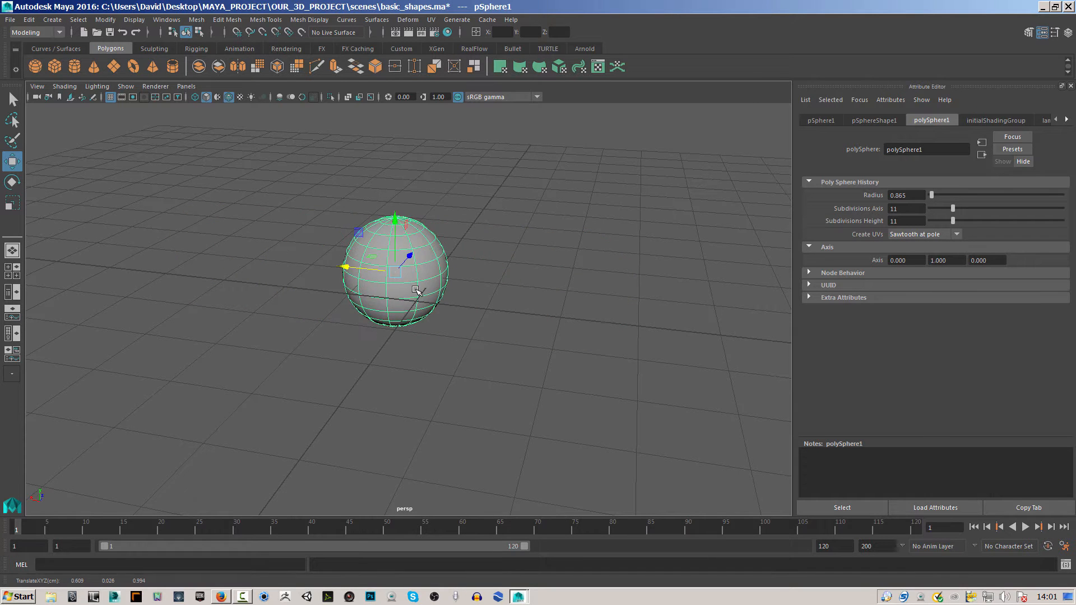
Switch to the four-view layout and move the sphere along X and Y in the orthographic views, keeping it selected.
{"action": "key", "text": "space"}
{"action": "mouse_move", "coordinate": [249, 225]}
{"action": "left_mouse_down"}
{"action": "mouse_move", "coordinate": [314, 222]}
{"action": "mouse_move", "coordinate": [241, 218]}
{"action": "mouse_move", "coordinate": [264, 219]}
{"action": "left_mouse_up"}
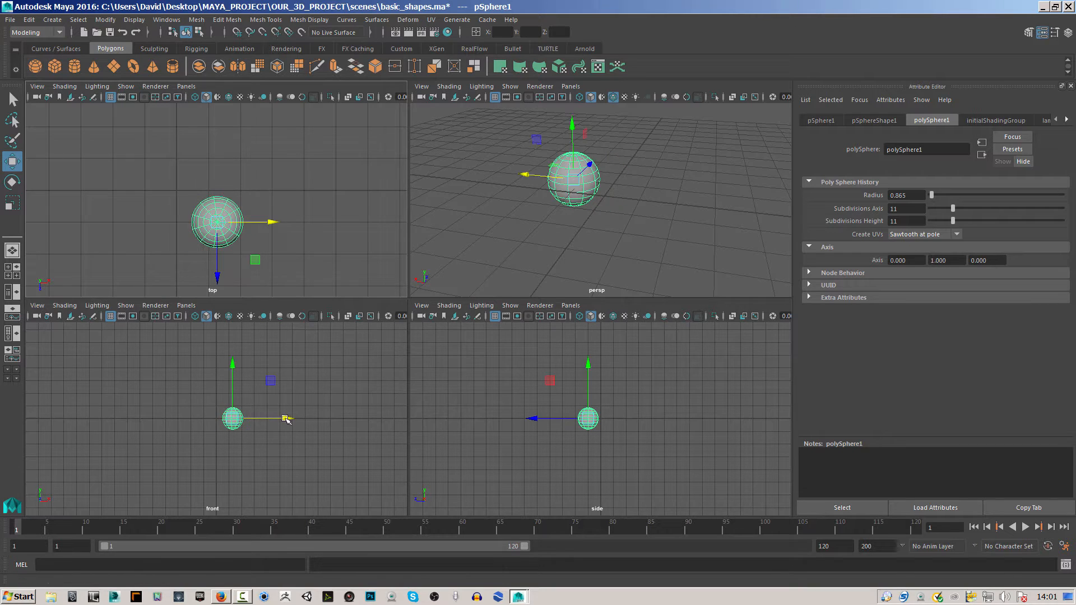
{"action": "mouse_move", "coordinate": [234, 367]}
{"action": "left_mouse_down"}
{"action": "mouse_move", "coordinate": [233, 342]}
{"action": "mouse_move", "coordinate": [233, 369]}
{"action": "left_mouse_up"}
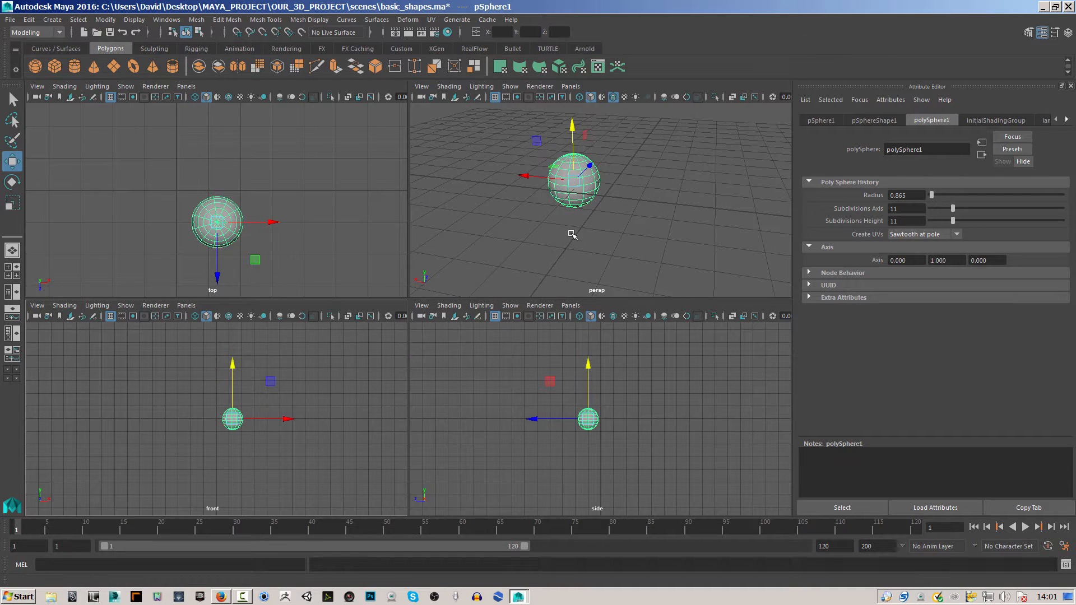
{"action": "left_click", "coordinate": [526, 194]}
{"action": "left_click", "coordinate": [560, 185]}
Rotate the sphere freehand around its axes in the perspective view with the Rotate tool.
{"action": "left_click", "coordinate": [12, 183]}
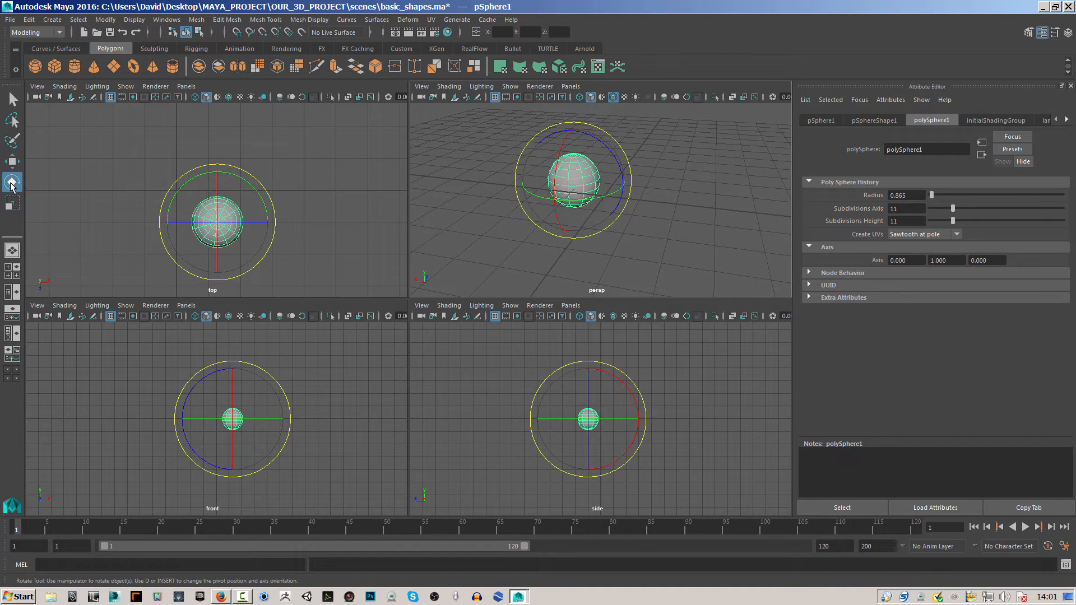
{"action": "left_click_drag", "start_coordinate": [583, 194], "coordinate": [623, 168]}
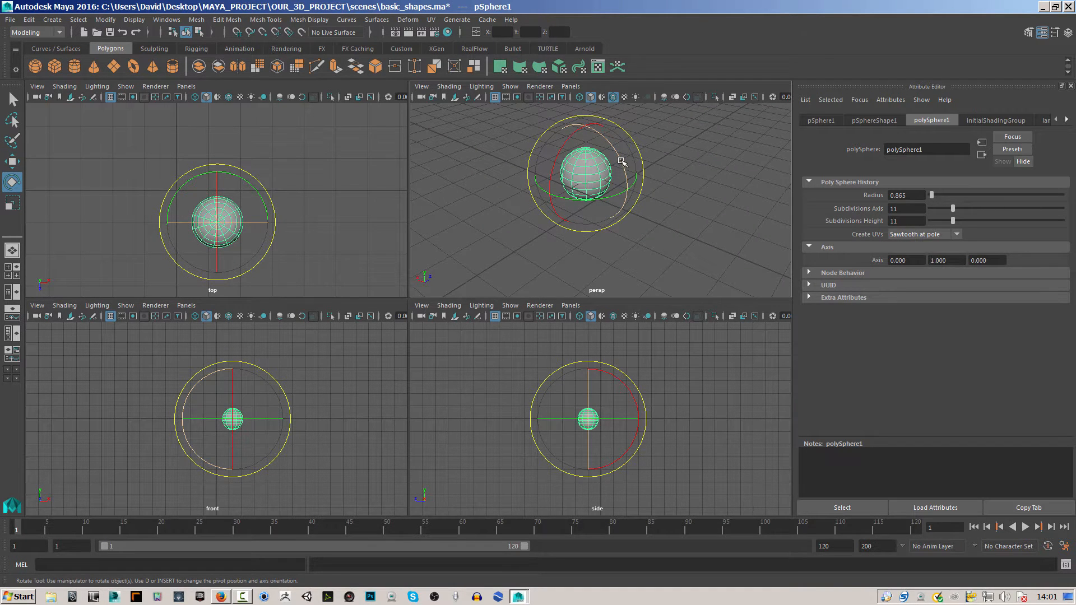
{"action": "left_click_drag", "start_coordinate": [623, 161], "coordinate": [616, 160]}
{"action": "left_click_drag", "start_coordinate": [552, 181], "coordinate": [634, 185]}
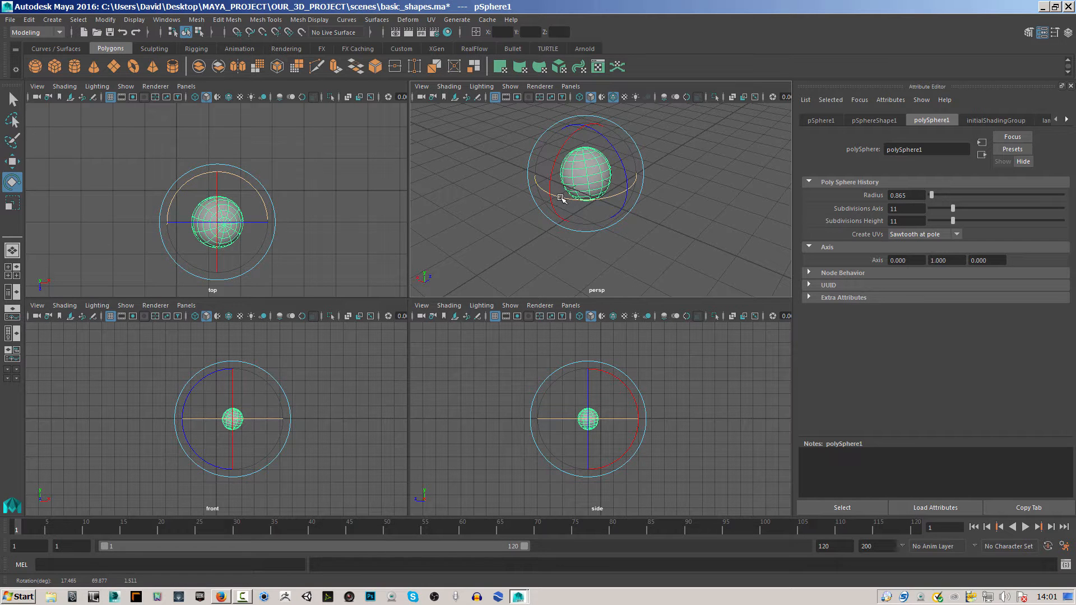
{"action": "left_click_drag", "start_coordinate": [583, 202], "coordinate": [447, 252]}
Scale the sphere up with the Scale tool to about 2.178, 2.178 and 2.391 on X, Y and Z.
{"action": "left_click", "coordinate": [9, 206]}
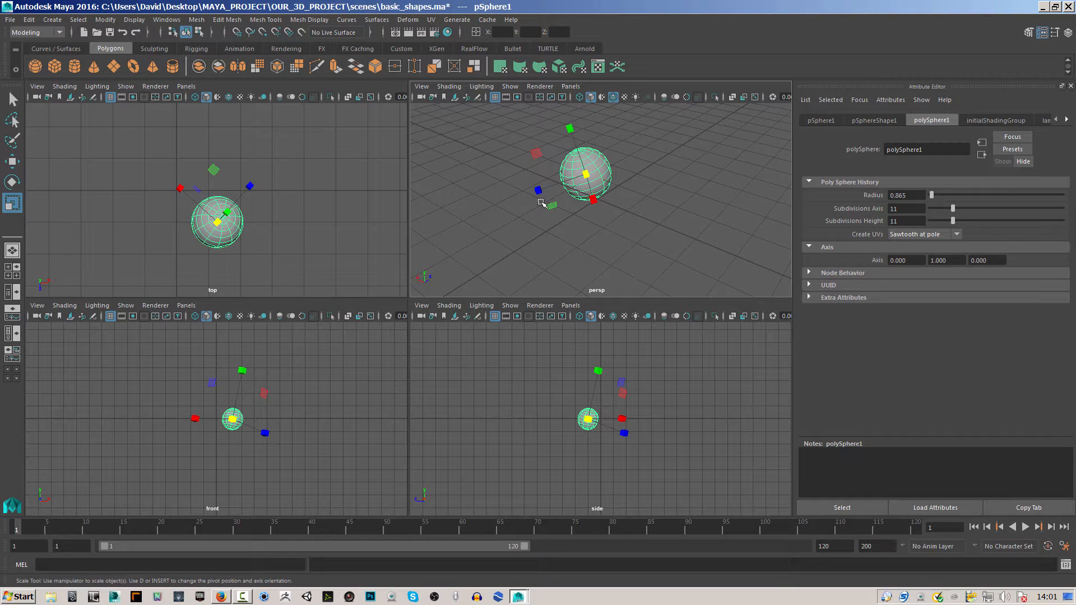
{"action": "left_click_drag", "start_coordinate": [538, 191], "coordinate": [670, 248]}
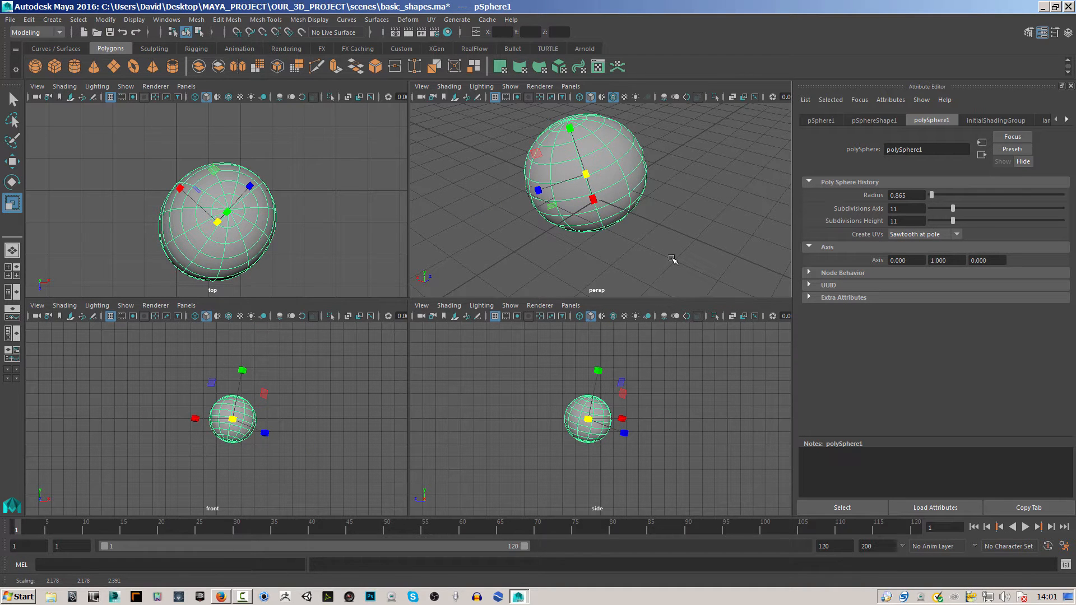
Undo the last uniform scale, try squashing the sphere along Z to about 0.302, and undo that too.
{"action": "key", "text": "ctrl+z"}
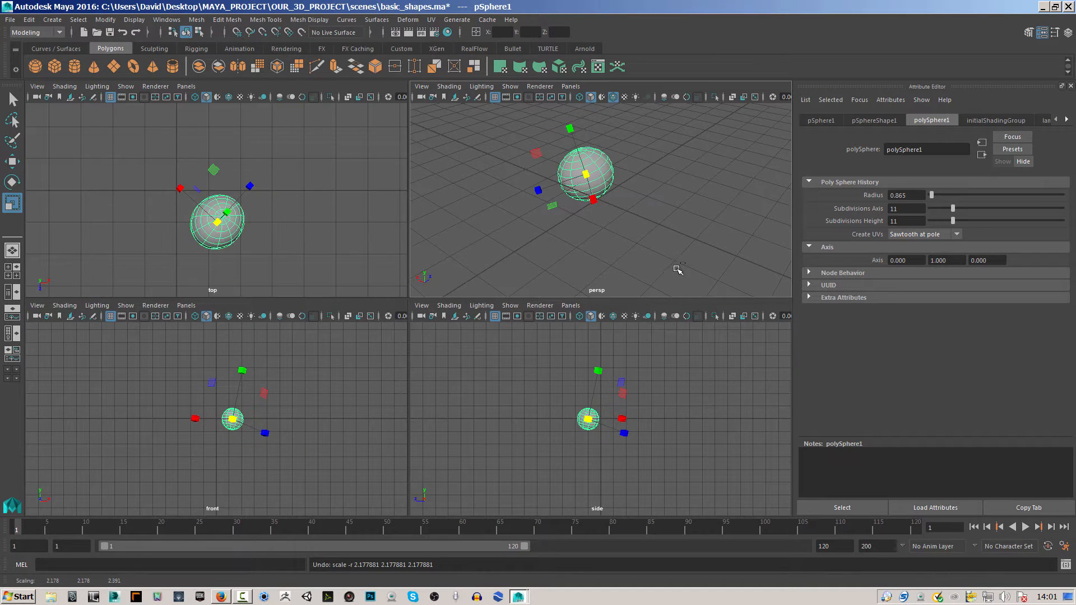
{"action": "left_click_drag", "start_coordinate": [539, 191], "coordinate": [738, 254]}
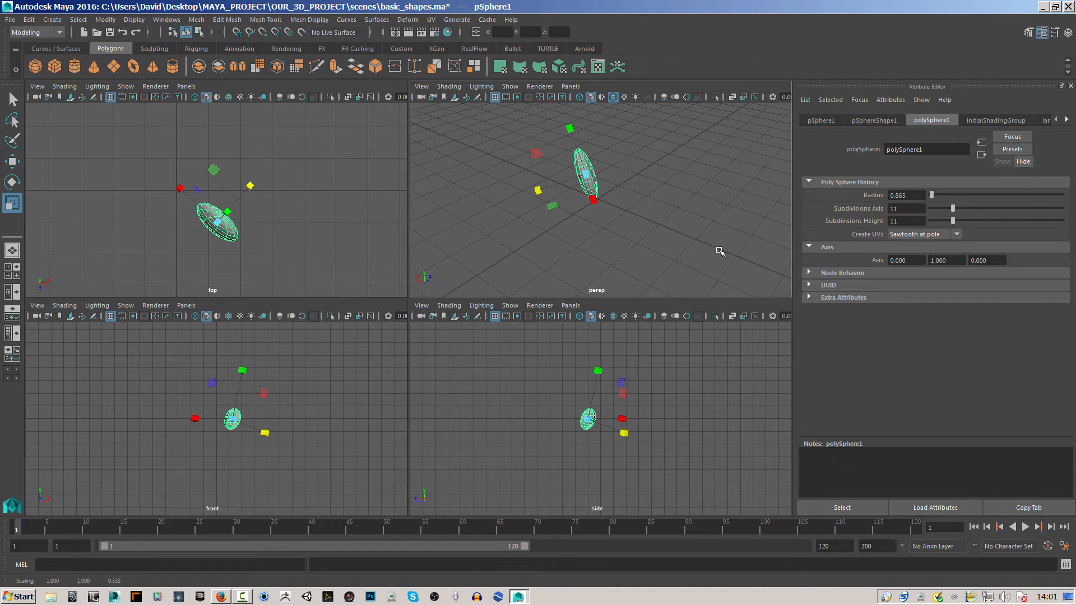
{"action": "key", "text": "ctrl+z"}
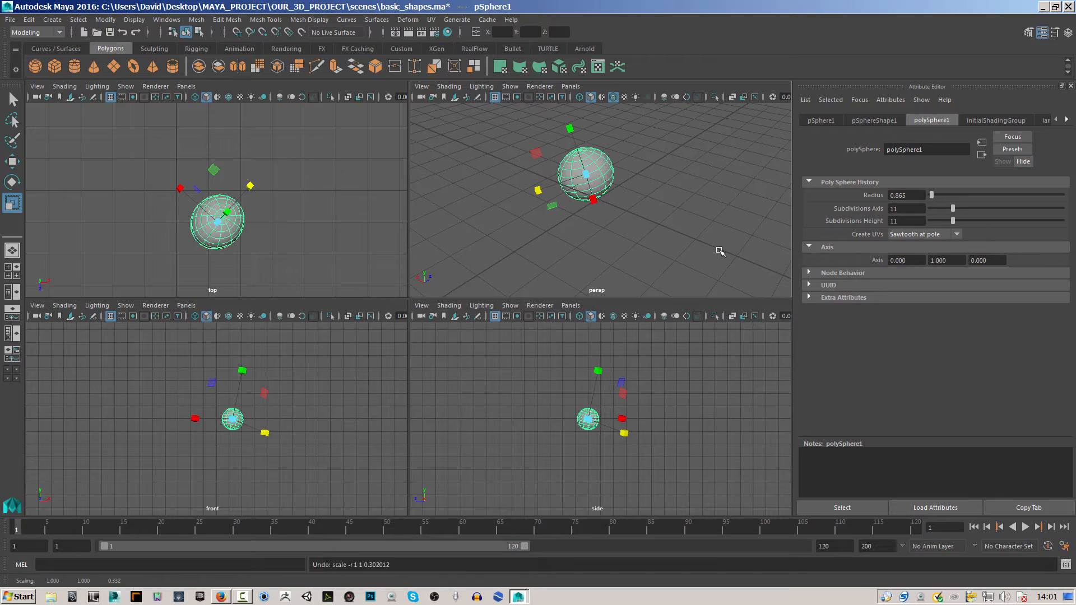
Delete the sphere and create a polygon cube at the grid's centre.
{"action": "left_click", "coordinate": [676, 235]}
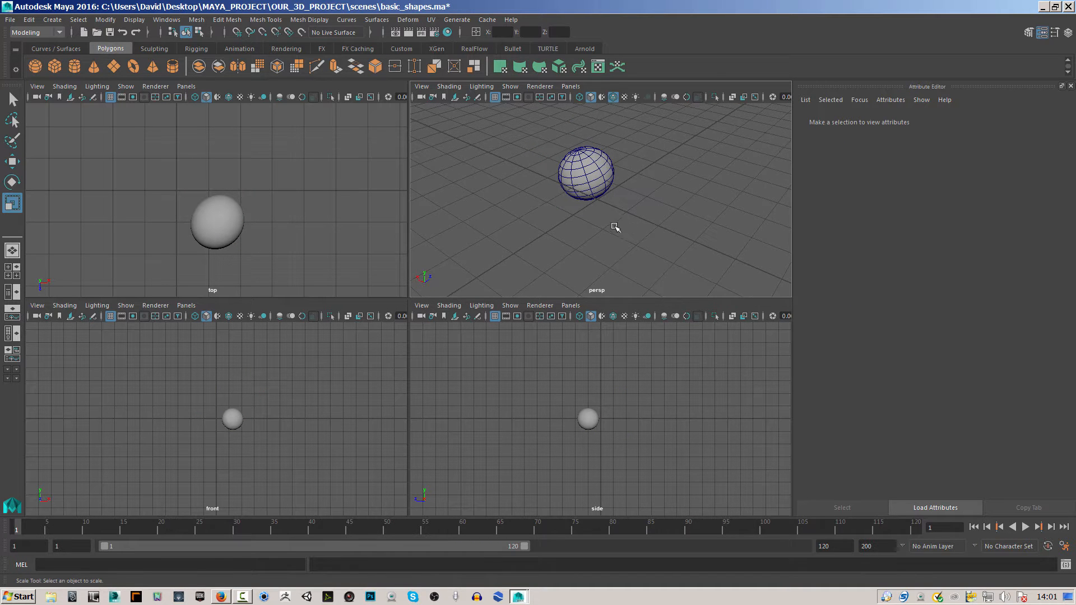
{"action": "left_click_drag", "start_coordinate": [613, 228], "coordinate": [630, 147], "text": "alt"}
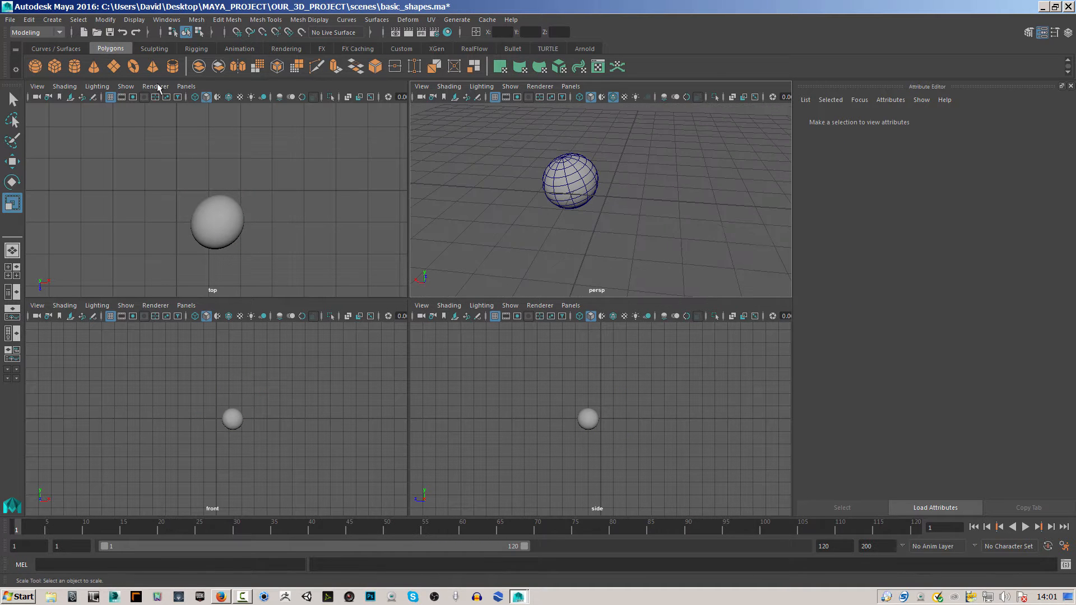
{"action": "left_click", "coordinate": [583, 176]}
{"action": "key", "text": "Delete"}
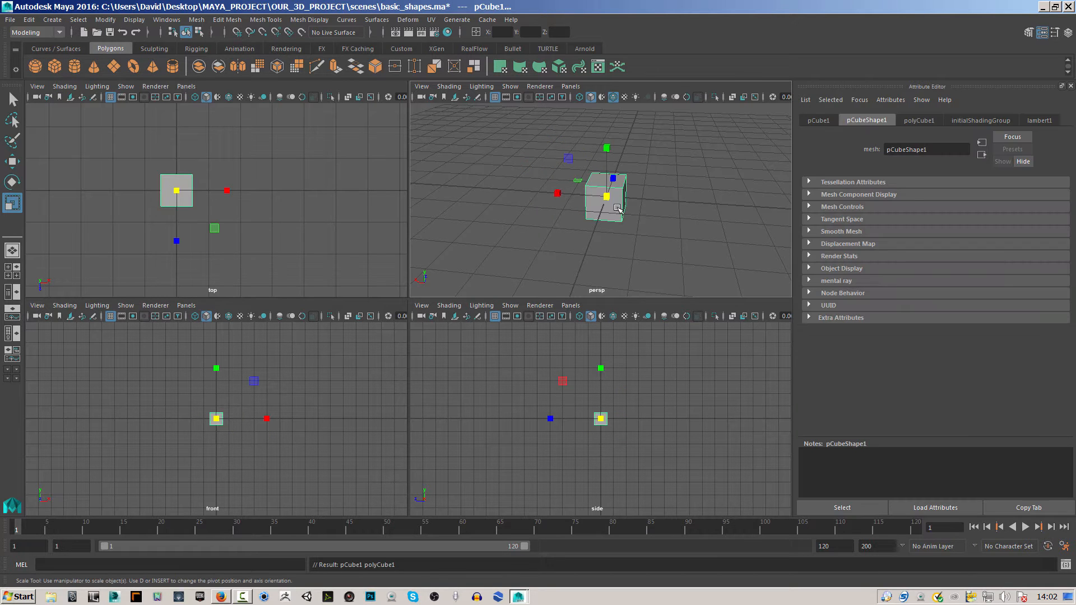
Set the cube's width to about 4.283, its height to about 3.428 and its width subdivisions to 13.
{"action": "left_click", "coordinate": [921, 122]}
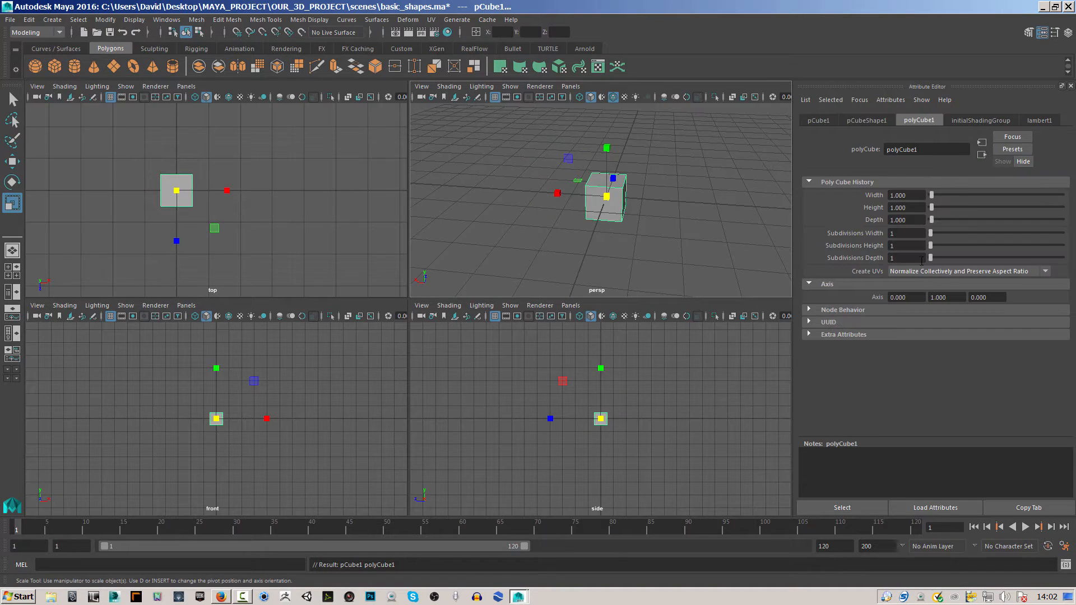
{"action": "left_click_drag", "start_coordinate": [936, 197], "coordinate": [935, 195]}
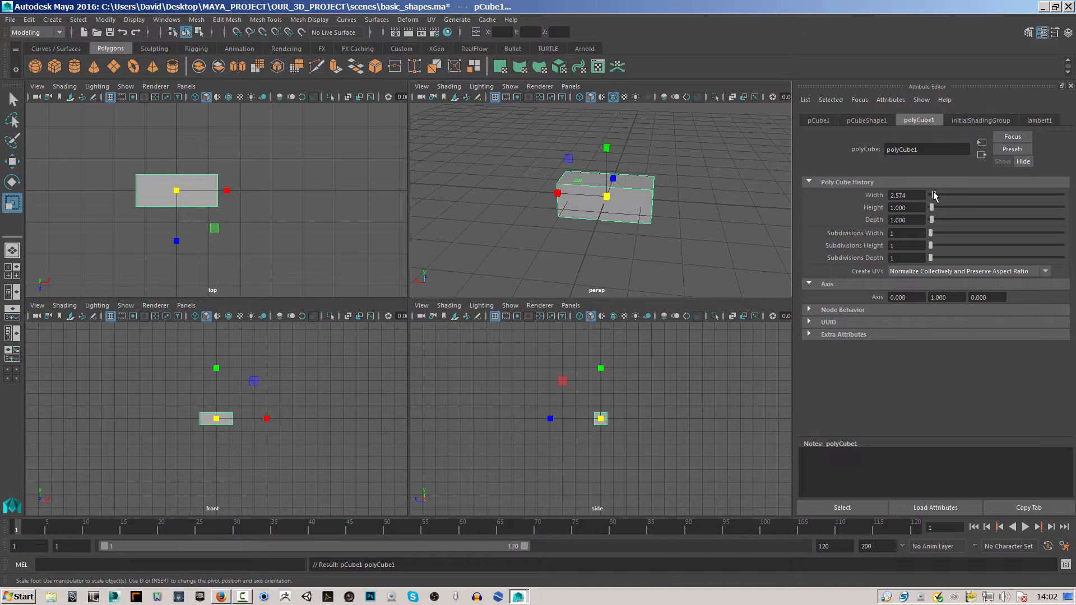
{"action": "left_click_drag", "start_coordinate": [932, 233], "coordinate": [963, 235]}
{"action": "left_click_drag", "start_coordinate": [939, 195], "coordinate": [936, 208]}
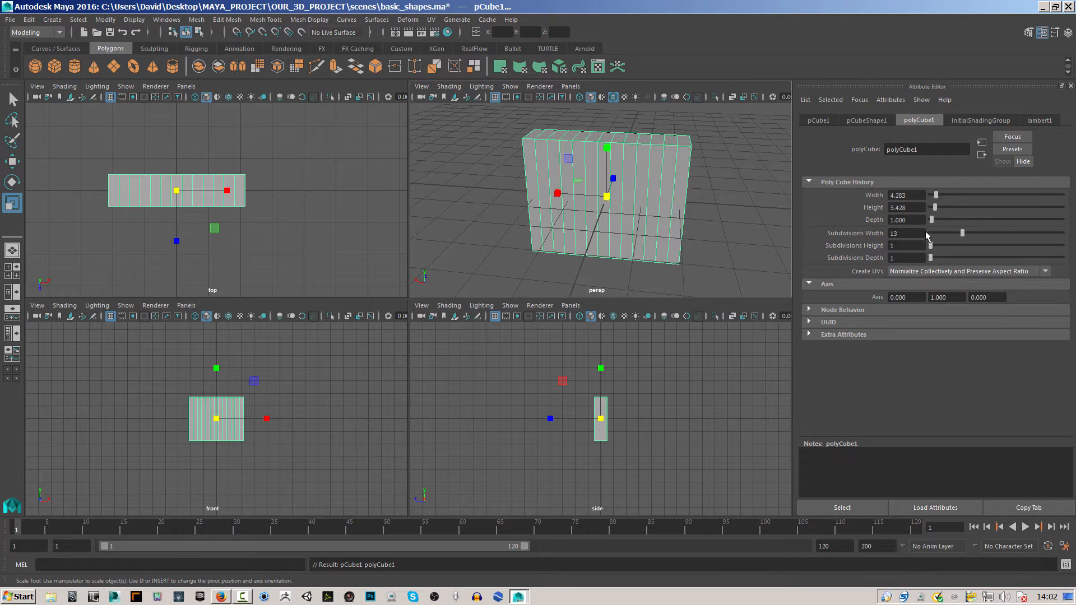
Set the cube's height subdivisions to 6 and its depth subdivisions to 2.
{"action": "mouse_move", "coordinate": [931, 245]}
{"action": "left_mouse_down"}
{"action": "mouse_move", "coordinate": [953, 242]}
{"action": "mouse_move", "coordinate": [944, 247]}
{"action": "left_mouse_up"}
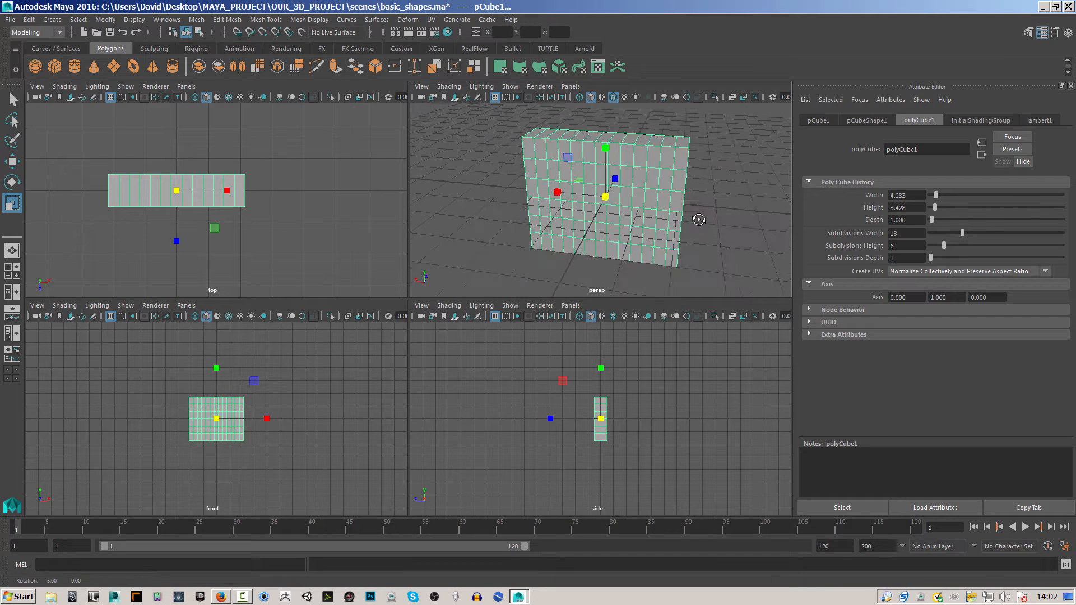
{"action": "left_click_drag", "start_coordinate": [715, 218], "coordinate": [644, 225], "text": "alt"}
{"action": "mouse_move", "coordinate": [931, 258]}
{"action": "left_mouse_down"}
{"action": "mouse_move", "coordinate": [958, 258]}
{"action": "mouse_move", "coordinate": [934, 258]}
{"action": "left_mouse_up"}
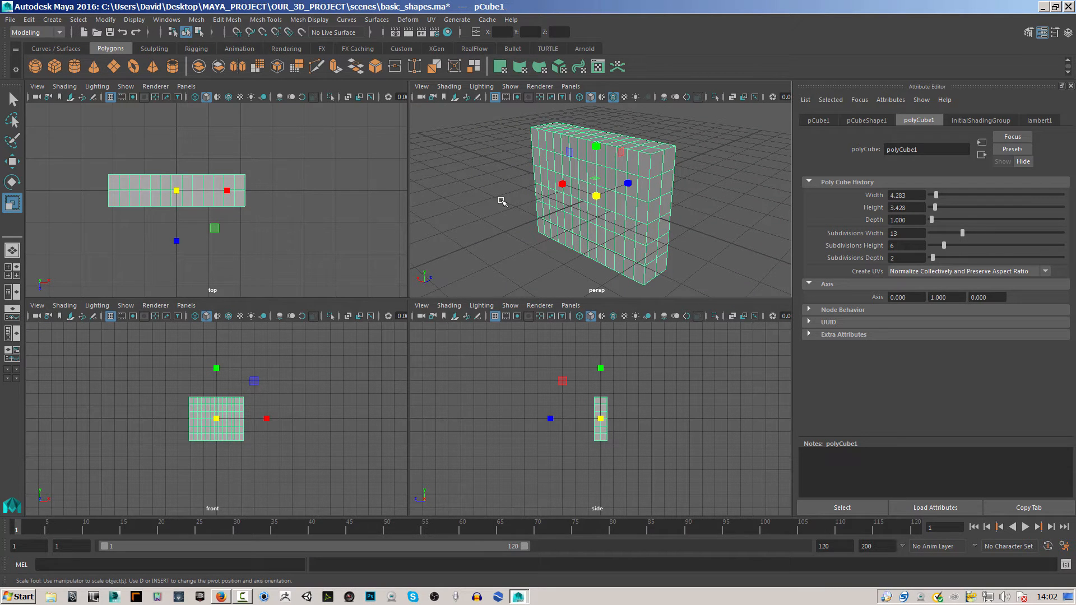
Delete the cube and create a polygon cylinder at the grid's centre.
{"action": "key", "text": "Delete"}
{"action": "left_click", "coordinate": [74, 66]}
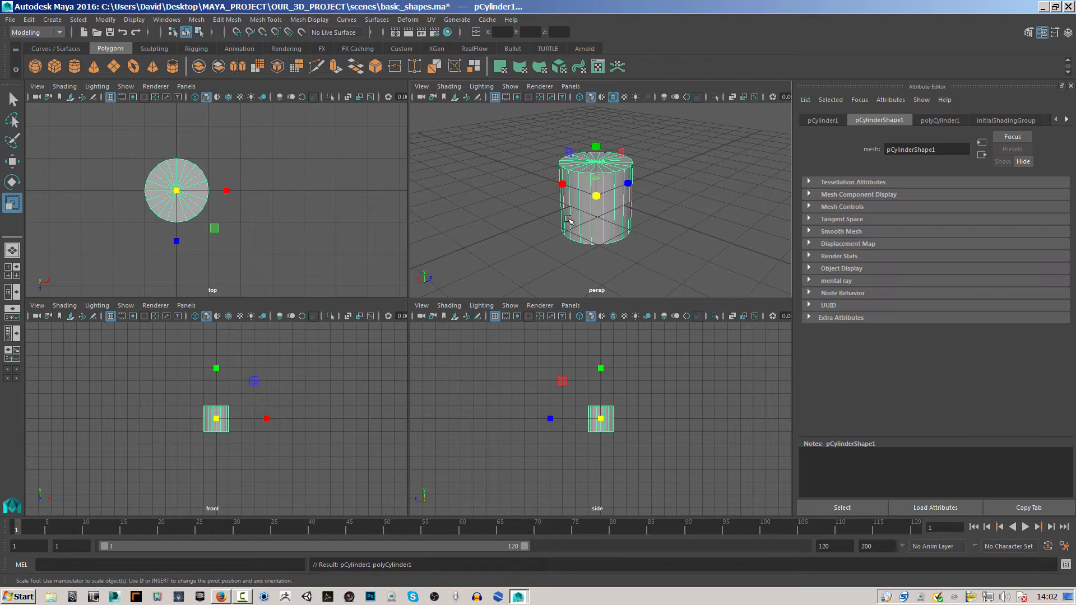
{"action": "left_click_drag", "start_coordinate": [623, 224], "coordinate": [613, 250], "text": "alt"}
Set the cylinder's axis subdivisions to 25, its height subdivisions to 6 and its cap subdivisions to 7.
{"action": "left_click", "coordinate": [937, 122]}
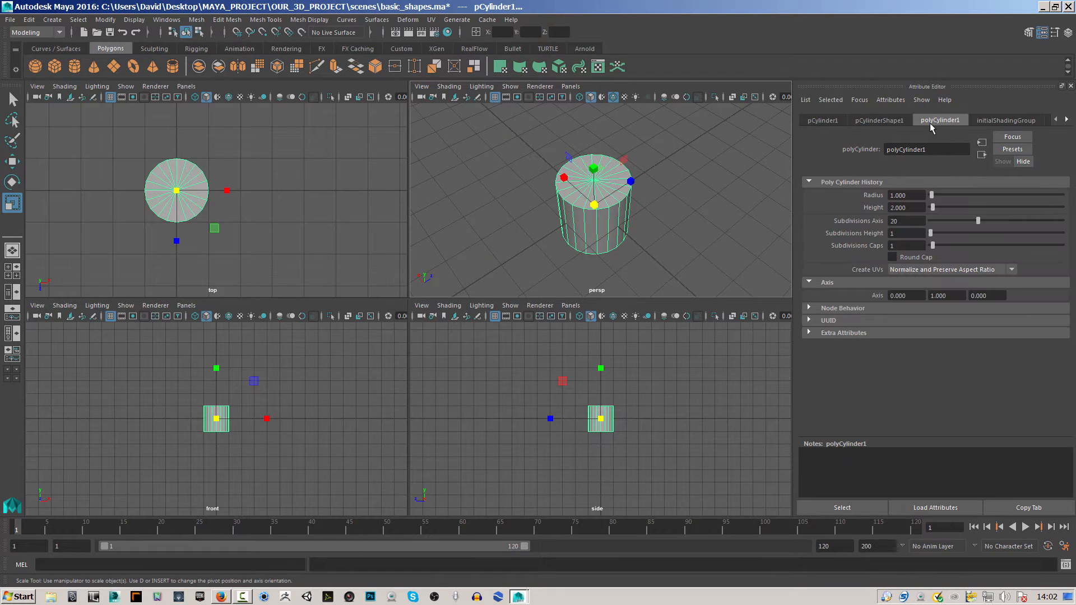
{"action": "left_click", "coordinate": [1069, 34]}
{"action": "left_click", "coordinate": [1068, 34]}
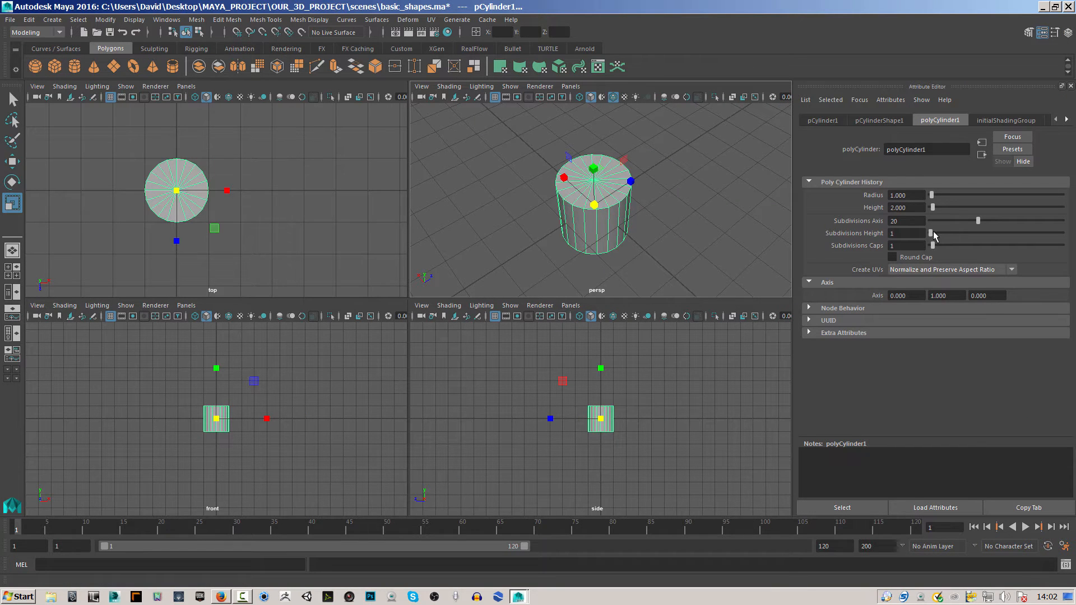
{"action": "left_click_drag", "start_coordinate": [934, 234], "coordinate": [992, 219]}
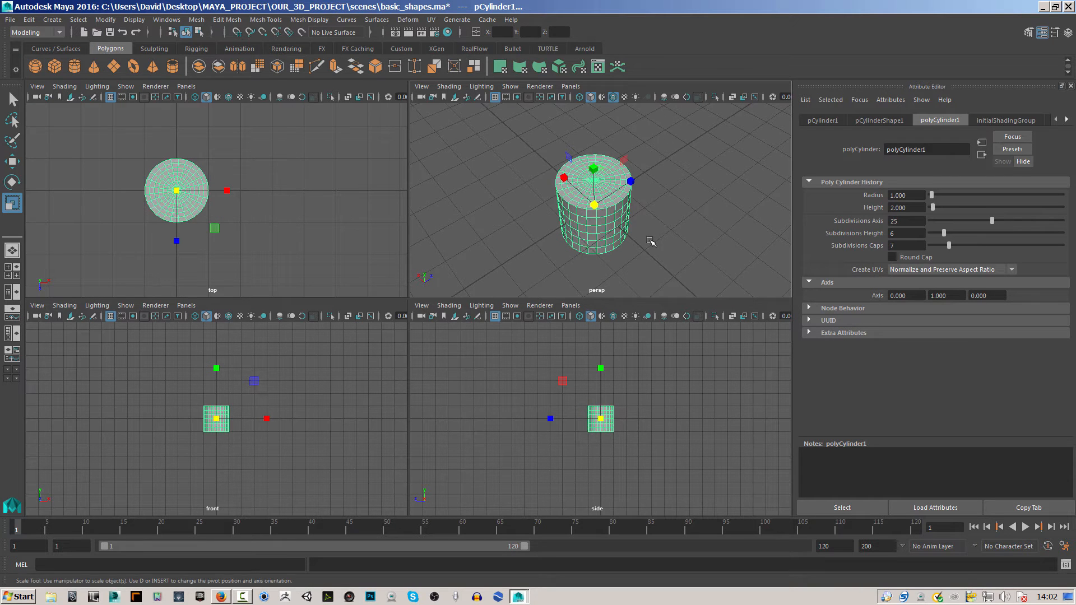
Replace the cylinder with a polygon cone and display the cone's creation attributes.
{"action": "key", "text": "Delete"}
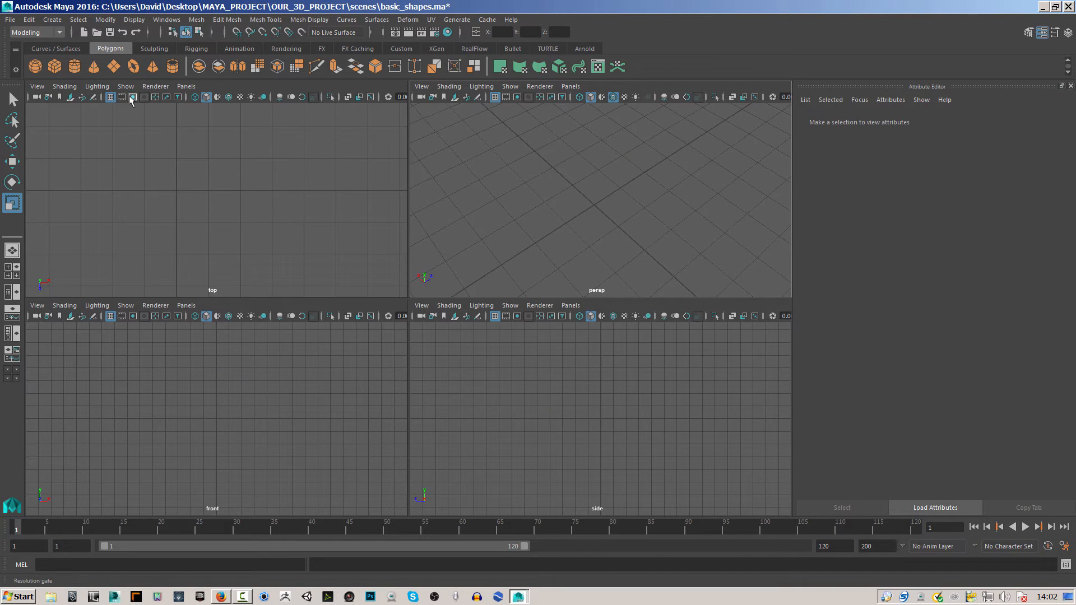
{"action": "left_click", "coordinate": [94, 66]}
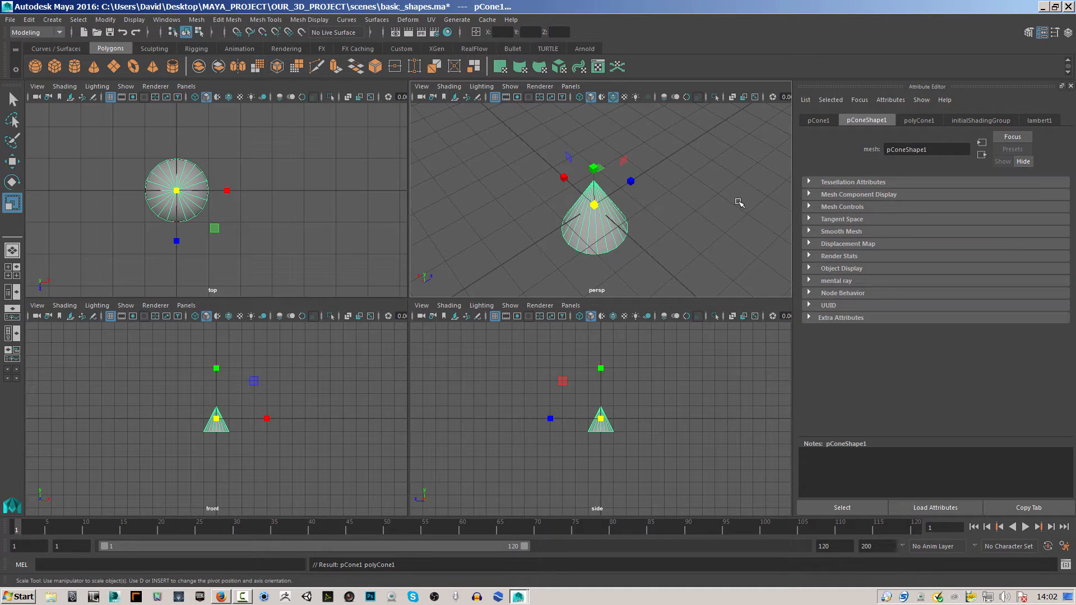
{"action": "left_click", "coordinate": [922, 120]}
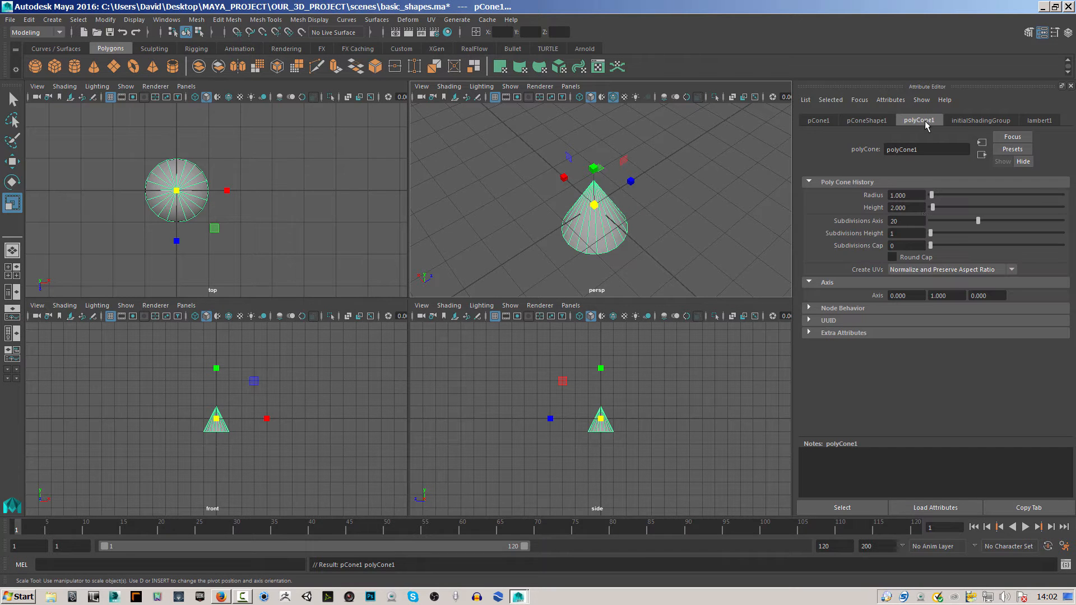
{"action": "left_click", "coordinate": [1068, 35]}
{"action": "left_click", "coordinate": [1043, 33]}
Set the cone's height subdivisions to 7 and its cap subdivisions to 5.
{"action": "left_click_drag", "start_coordinate": [933, 234], "coordinate": [947, 230]}
{"action": "left_click_drag", "start_coordinate": [775, 241], "coordinate": [768, 168], "text": "alt"}
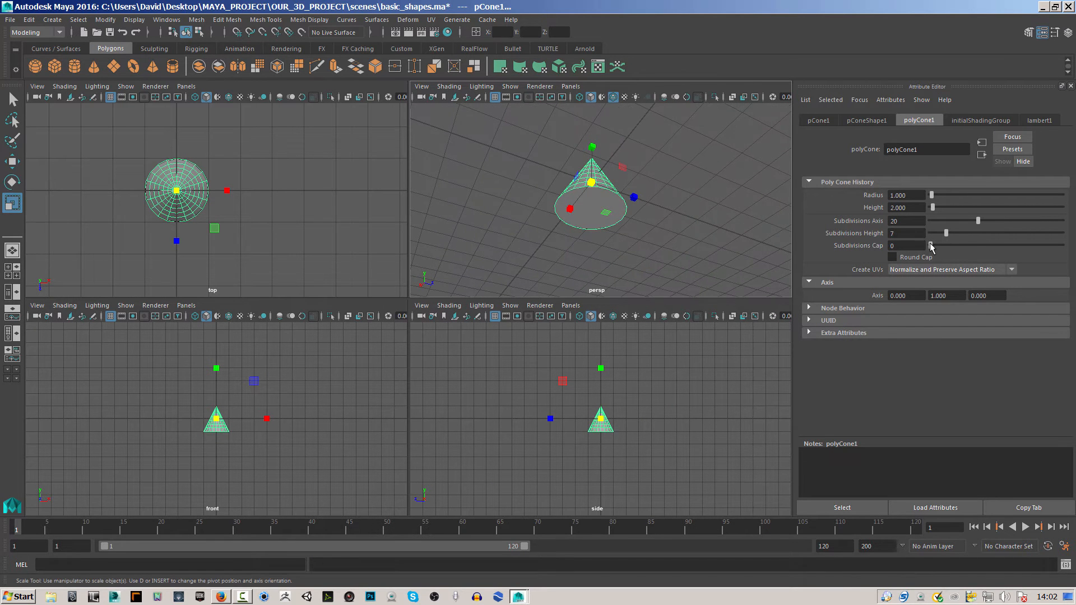
{"action": "mouse_move", "coordinate": [932, 247]}
{"action": "left_mouse_down"}
{"action": "mouse_move", "coordinate": [955, 237]}
{"action": "mouse_move", "coordinate": [944, 245]}
{"action": "left_mouse_up"}
{"action": "left_click_drag", "start_coordinate": [785, 252], "coordinate": [583, 247], "text": "alt"}
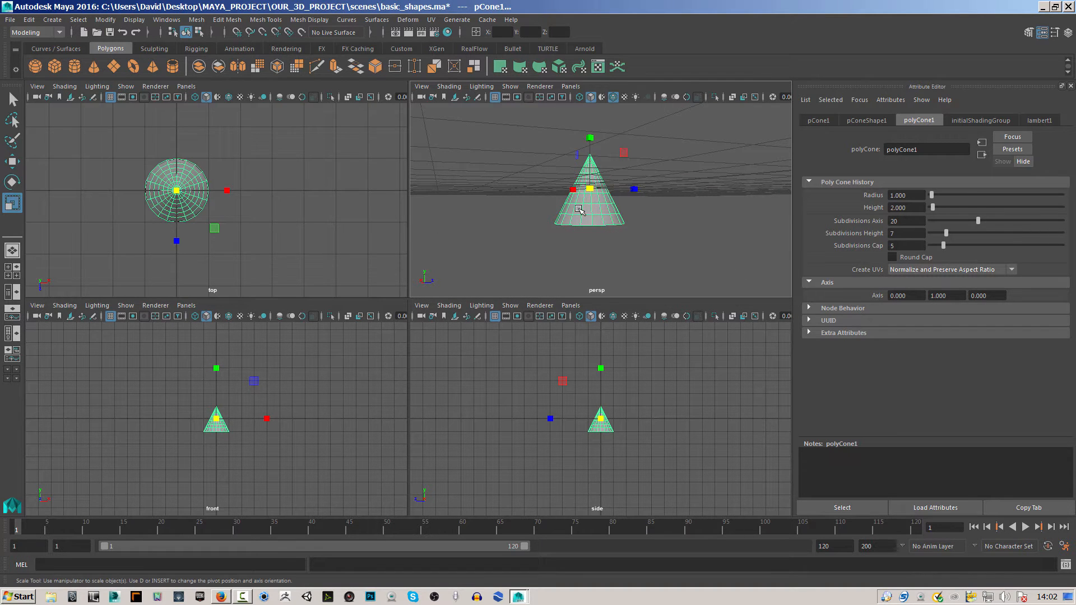
Delete the cone and create a polygon plane at the grid's centre.
{"action": "key", "text": "Delete"}
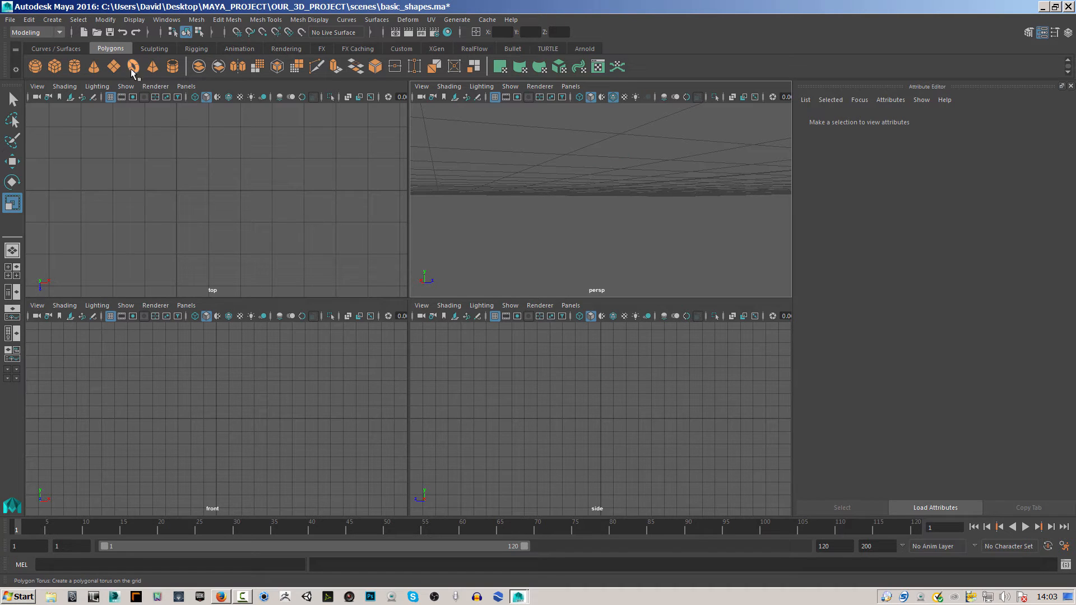
{"action": "left_click", "coordinate": [112, 67]}
{"action": "left_click_drag", "start_coordinate": [599, 222], "coordinate": [679, 218], "text": "alt"}
Set the plane's width subdivisions to 9 and scale the plane up to several grid squares across.
{"action": "left_click", "coordinate": [922, 121]}
{"action": "mouse_move", "coordinate": [960, 221]}
{"action": "left_mouse_down"}
{"action": "mouse_move", "coordinate": [936, 221]}
{"action": "mouse_move", "coordinate": [956, 221]}
{"action": "left_mouse_up"}
{"action": "left_click_drag", "start_coordinate": [778, 273], "coordinate": [312, 183], "text": "alt"}
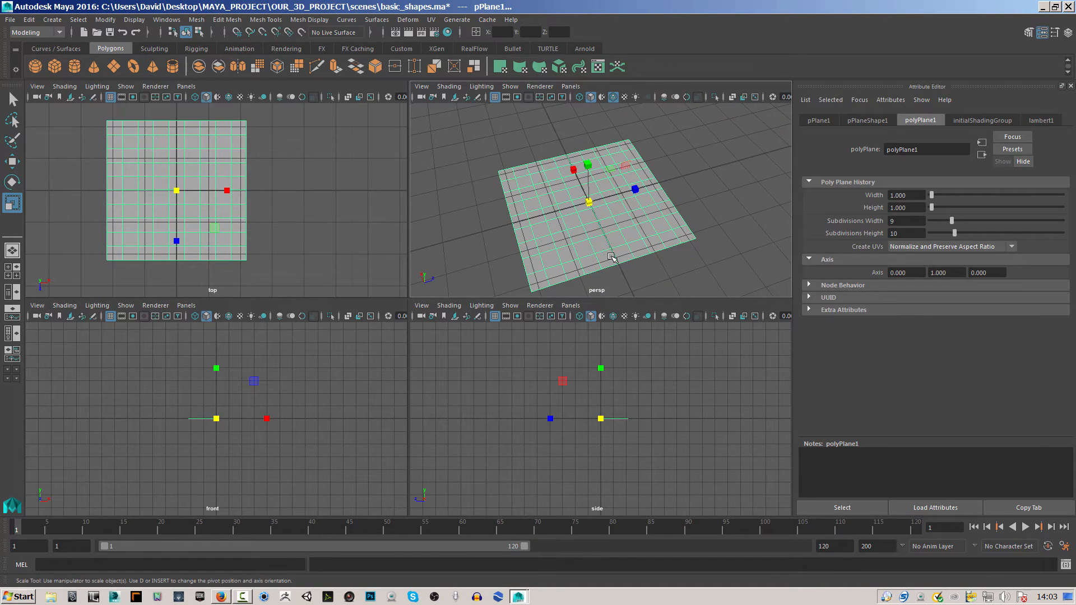
Replace the plane with a polygon torus and maximize the perspective view.
{"action": "key", "text": "Delete"}
{"action": "left_click", "coordinate": [135, 68]}
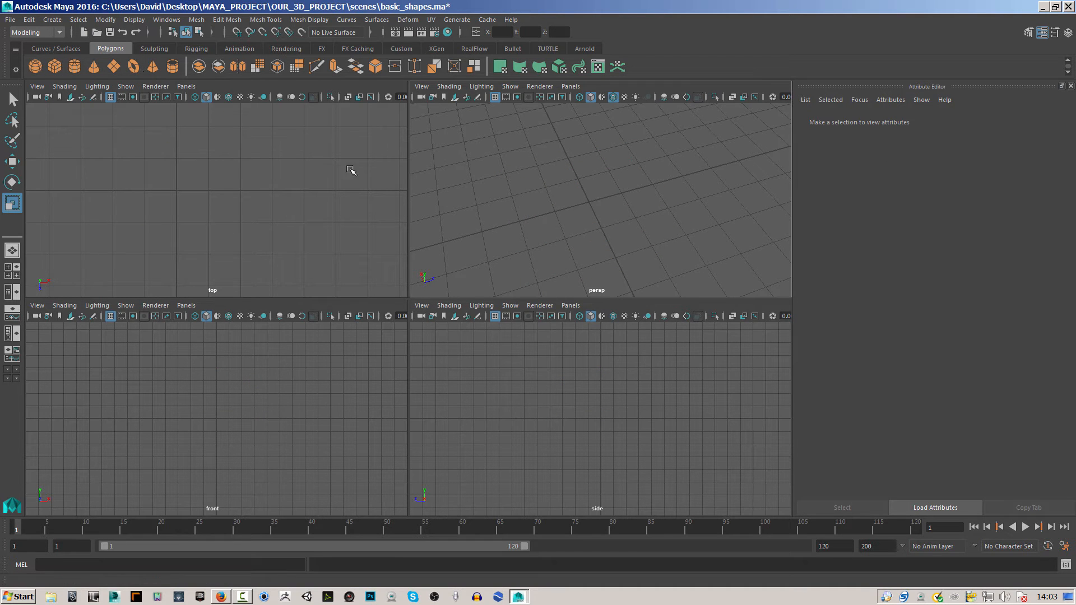
{"action": "scroll", "coordinate": [507, 225], "scroll_direction": "up", "scroll_amount": 3}
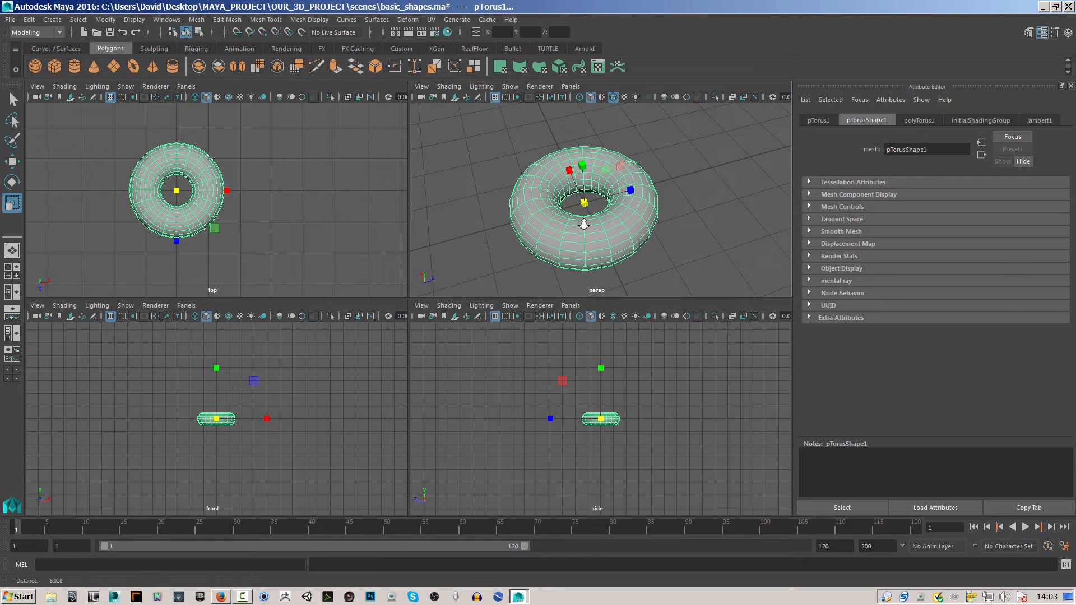
{"action": "key", "text": "space"}
Set the torus's radius to about 1.292, section radius to about 0.865, axis subdivisions to 15 and height subdivisions to 25.
{"action": "left_click", "coordinate": [920, 121]}
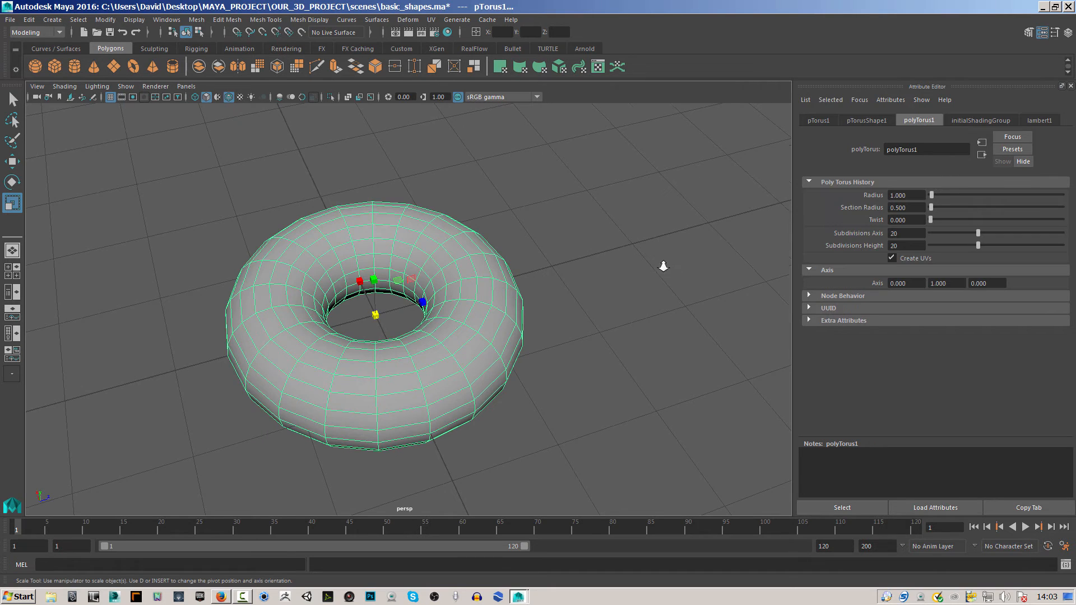
{"action": "scroll", "coordinate": [667, 269], "scroll_direction": "down", "scroll_amount": 3}
{"action": "left_click_drag", "start_coordinate": [931, 196], "coordinate": [932, 220]}
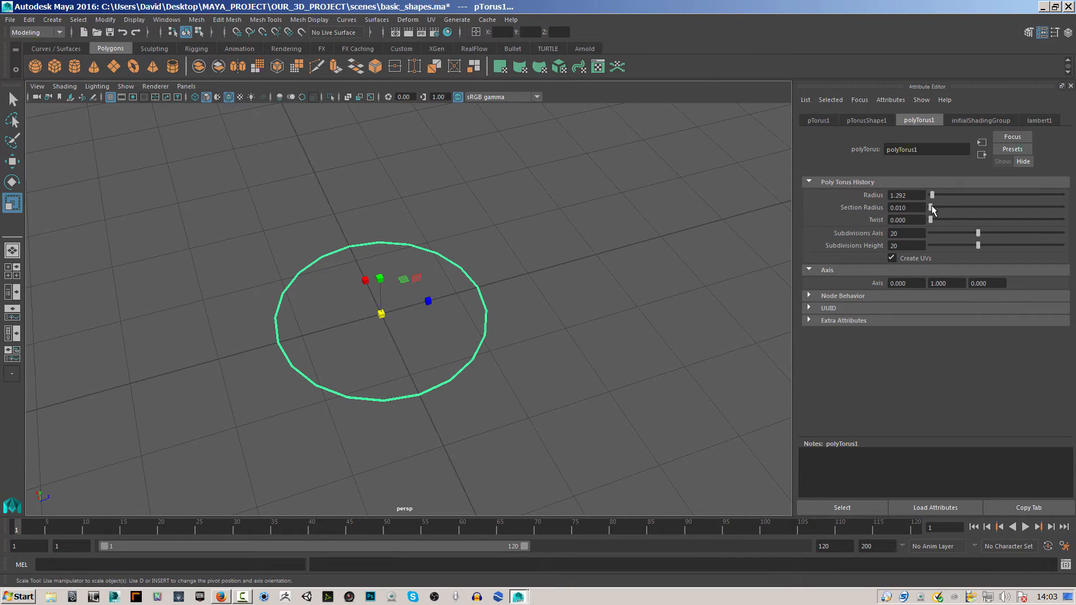
{"action": "key", "text": "ctrl+z"}
{"action": "mouse_move", "coordinate": [980, 235]}
{"action": "left_mouse_down"}
{"action": "mouse_move", "coordinate": [1007, 230]}
{"action": "mouse_move", "coordinate": [972, 230]}
{"action": "mouse_move", "coordinate": [1023, 231]}
{"action": "mouse_move", "coordinate": [963, 230]}
{"action": "mouse_move", "coordinate": [993, 247]}
{"action": "left_mouse_up"}
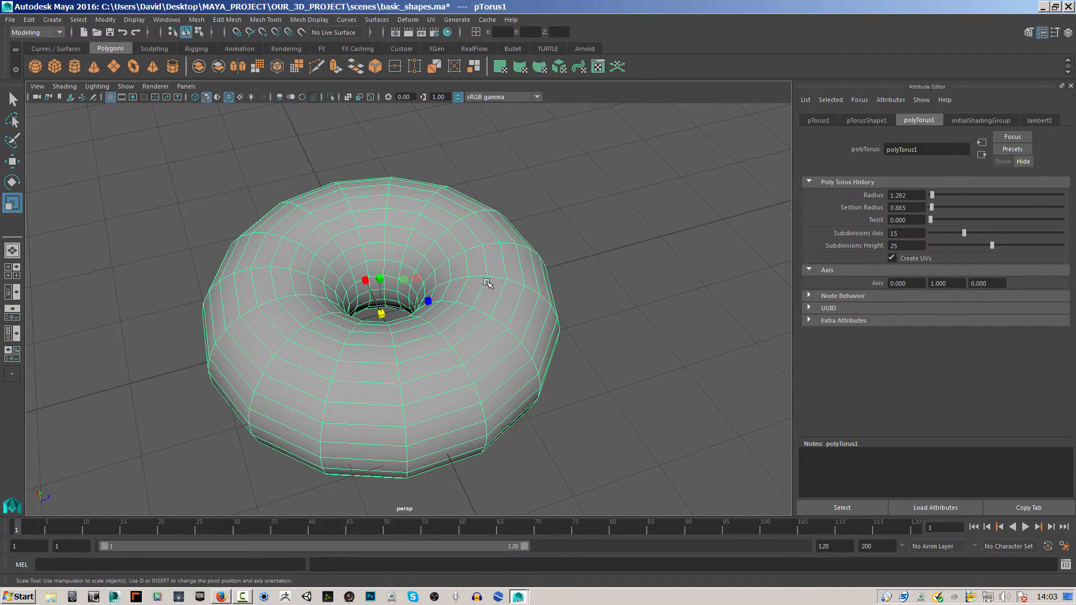
Delete the torus and create a polygon pyramid at the grid's centre.
{"action": "key", "text": "Delete"}
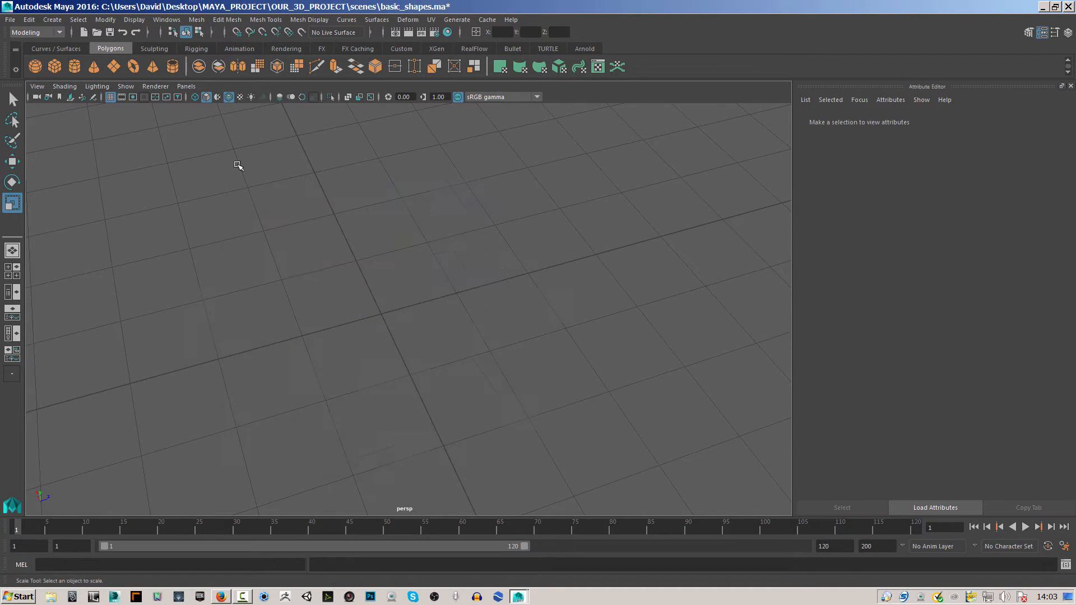
{"action": "left_click", "coordinate": [152, 70]}
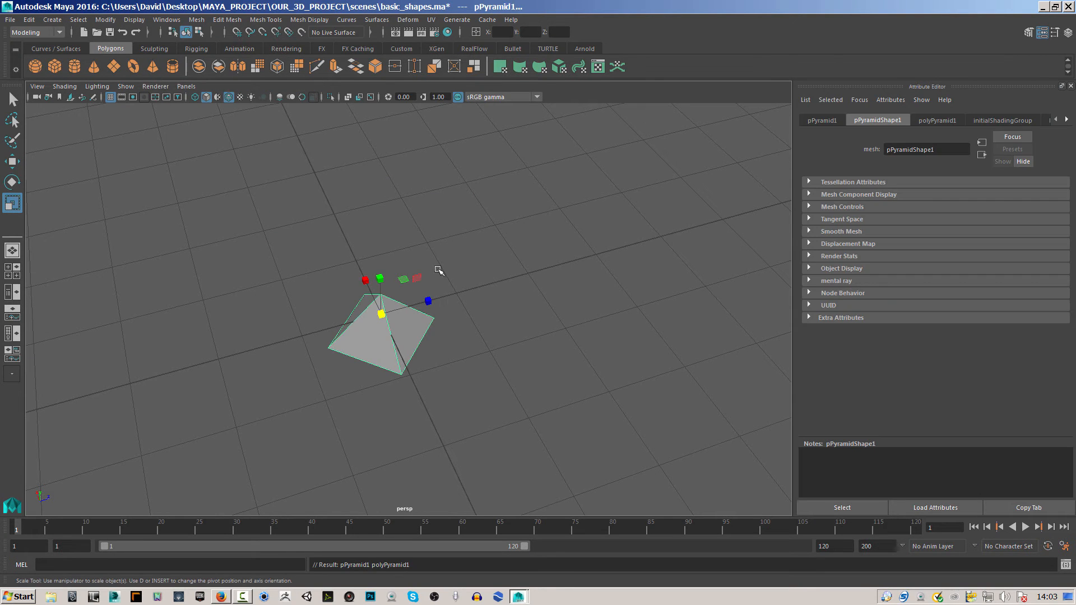
{"action": "left_click_drag", "start_coordinate": [469, 385], "coordinate": [497, 360], "text": "alt"}
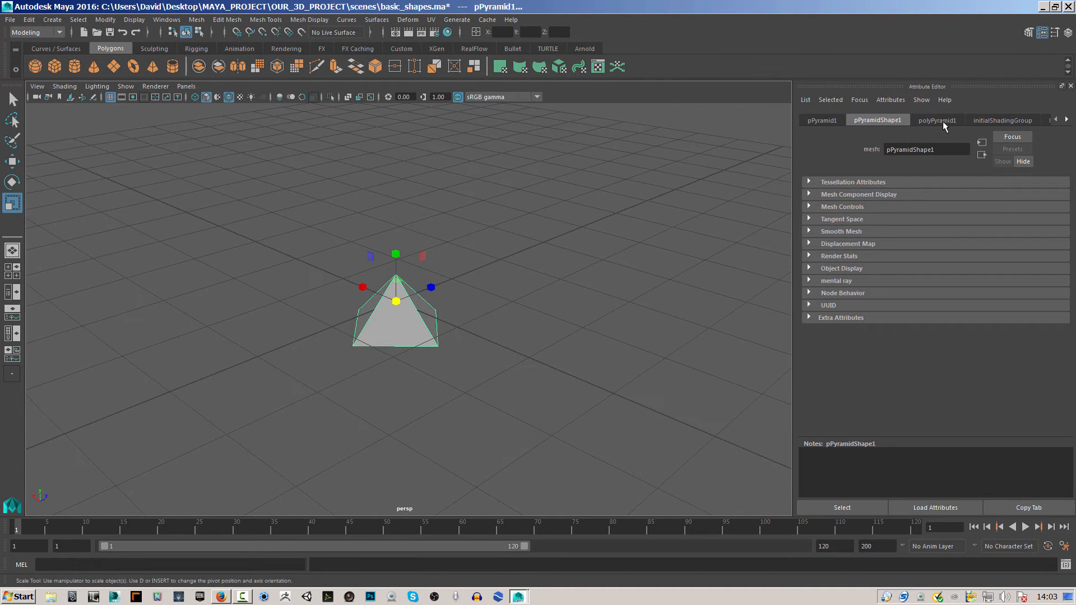
Set the pyramid's height subdivisions to 8 and its cap subdivisions to 3.
{"action": "left_click", "coordinate": [939, 120]}
{"action": "left_click_drag", "start_coordinate": [935, 220], "coordinate": [949, 220]}
{"action": "left_click_drag", "start_coordinate": [634, 303], "coordinate": [779, 248], "text": "alt"}
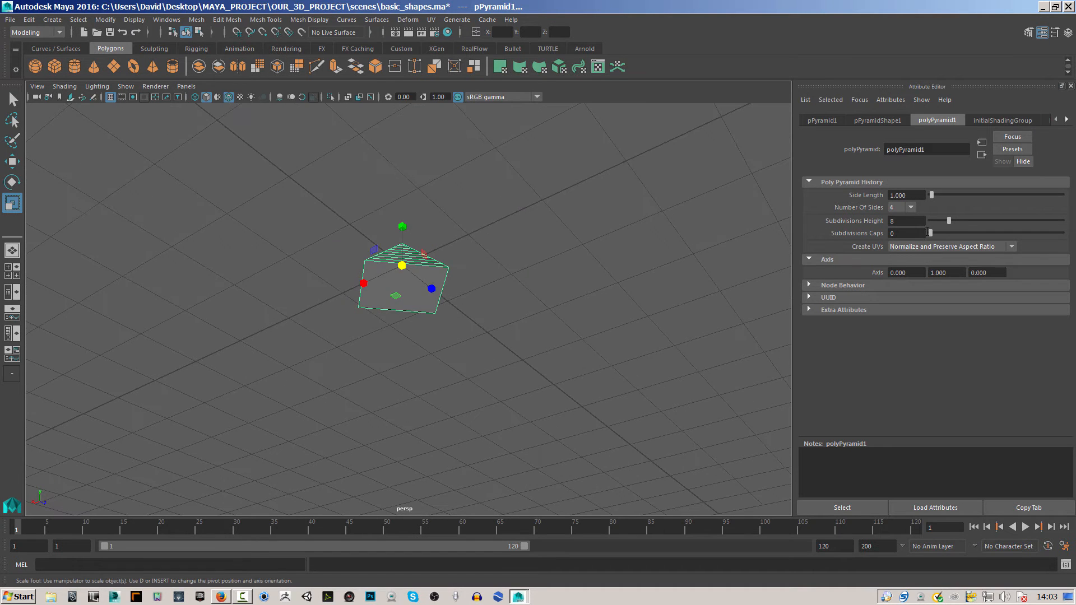
{"action": "left_click_drag", "start_coordinate": [930, 233], "coordinate": [937, 232]}
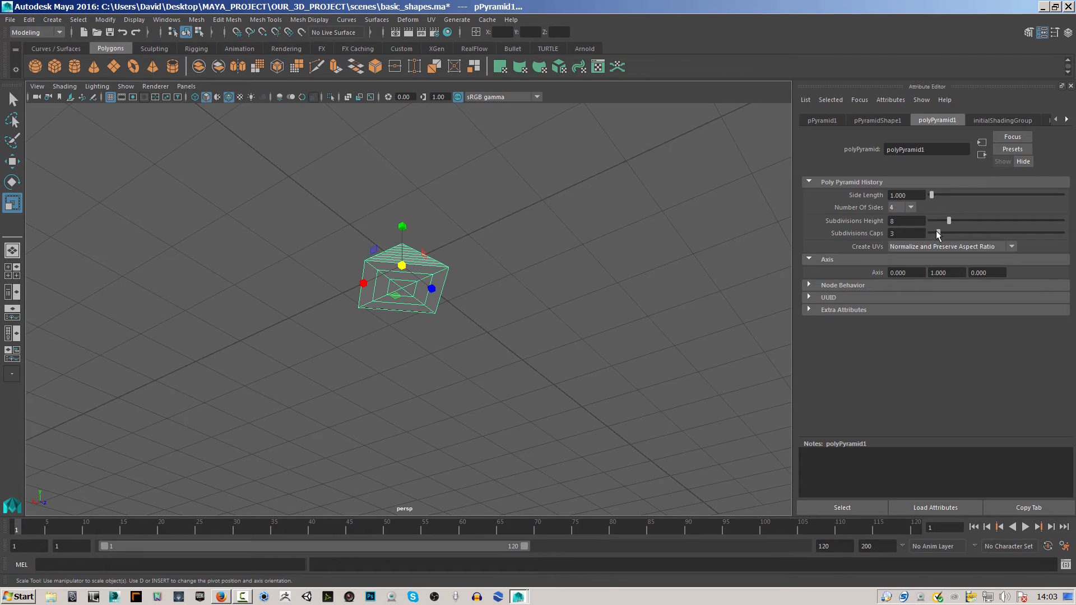
Enlarge the pyramid by setting its side length to about 1.719, keeping it selected.
{"action": "left_click_drag", "start_coordinate": [934, 196], "coordinate": [932, 194]}
{"action": "left_click_drag", "start_coordinate": [583, 314], "coordinate": [583, 341], "text": "alt"}
{"action": "left_click", "coordinate": [228, 198]}
{"action": "left_click", "coordinate": [420, 303]}
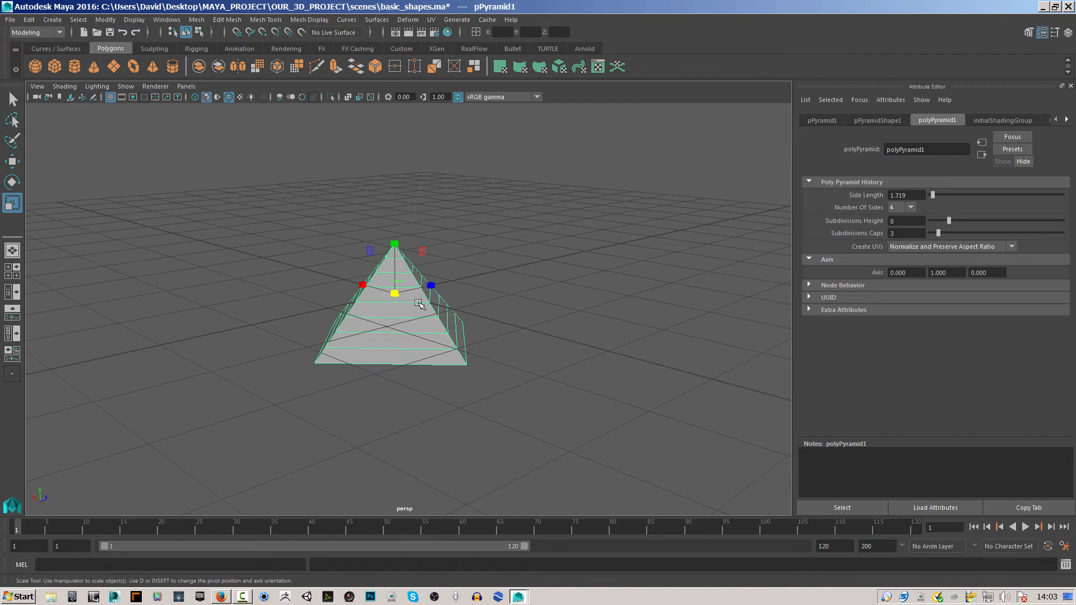
Delete the pyramid and create a polygon pipe at the grid's centre.
{"action": "key", "text": "Delete"}
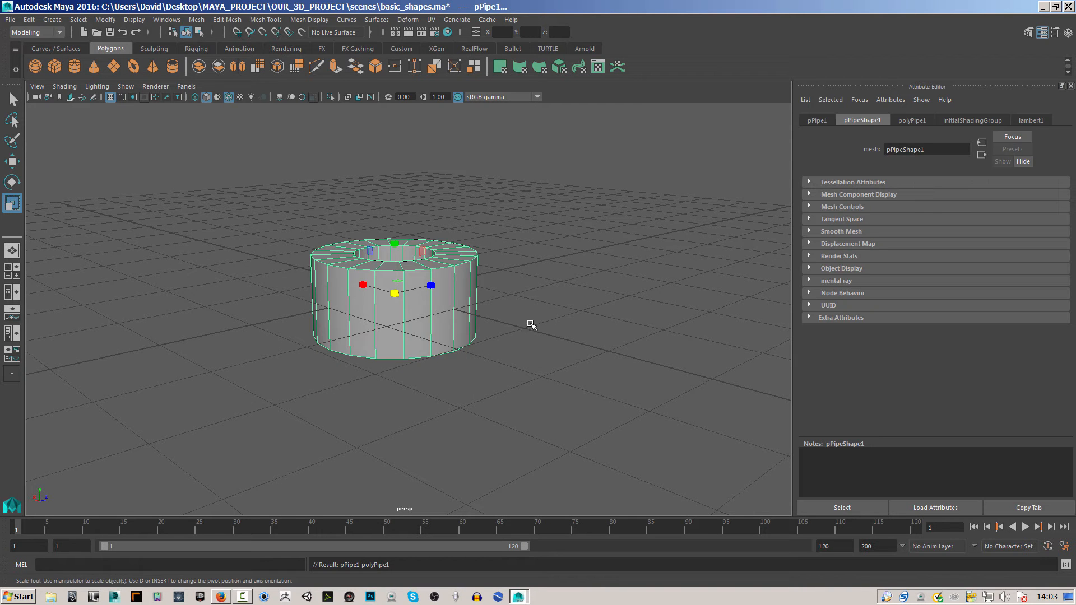
{"action": "left_click_drag", "start_coordinate": [563, 320], "coordinate": [555, 338], "text": "alt"}
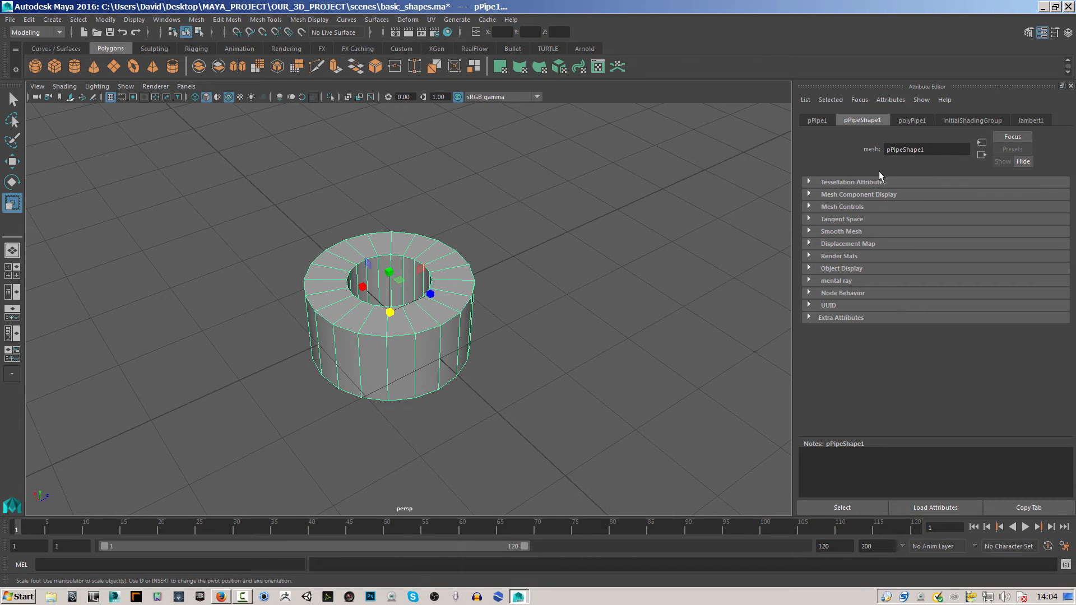
Set the pipe's radius to about 3.001 and its height to about 4.710.
{"action": "left_click", "coordinate": [913, 121]}
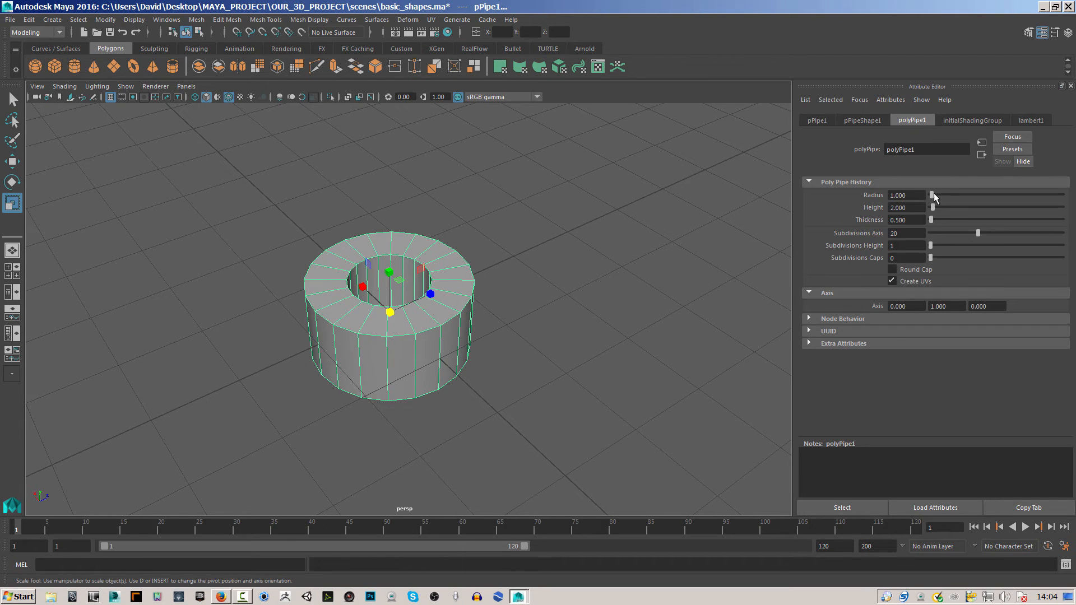
{"action": "left_click_drag", "start_coordinate": [932, 194], "coordinate": [937, 207]}
{"action": "right_click_drag", "start_coordinate": [637, 233], "coordinate": [591, 232], "text": "alt"}
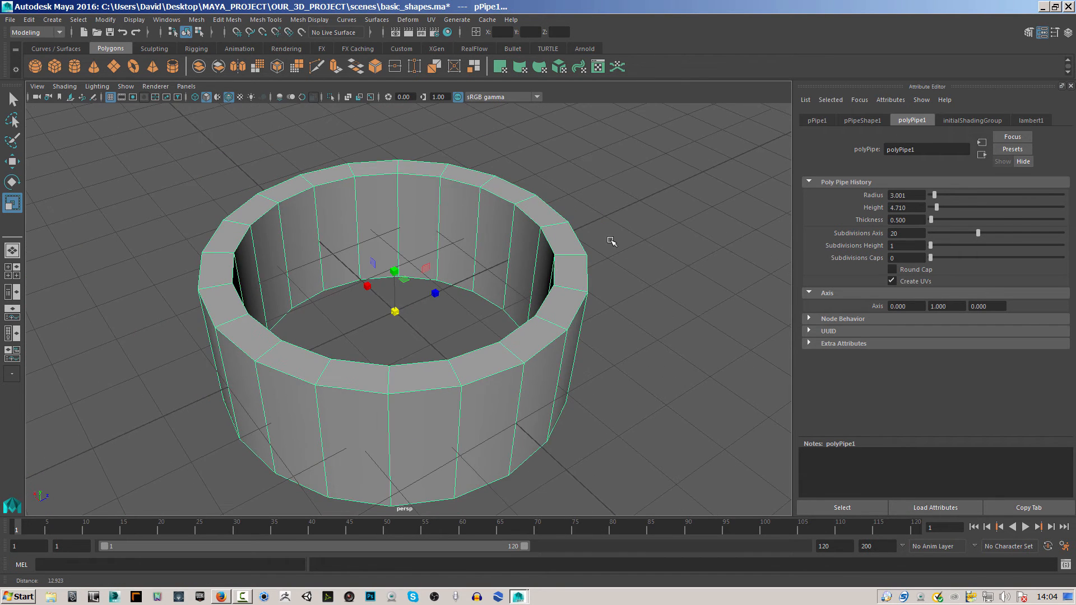
Set the pipe's axis subdivisions to 21 and its height and cap subdivisions to 5, and return to the four-view layout.
{"action": "left_click_drag", "start_coordinate": [930, 244], "coordinate": [981, 248]}
{"action": "right_click_drag", "start_coordinate": [702, 347], "coordinate": [587, 318], "text": "alt"}
{"action": "left_click_drag", "start_coordinate": [586, 318], "coordinate": [540, 283], "text": "alt"}
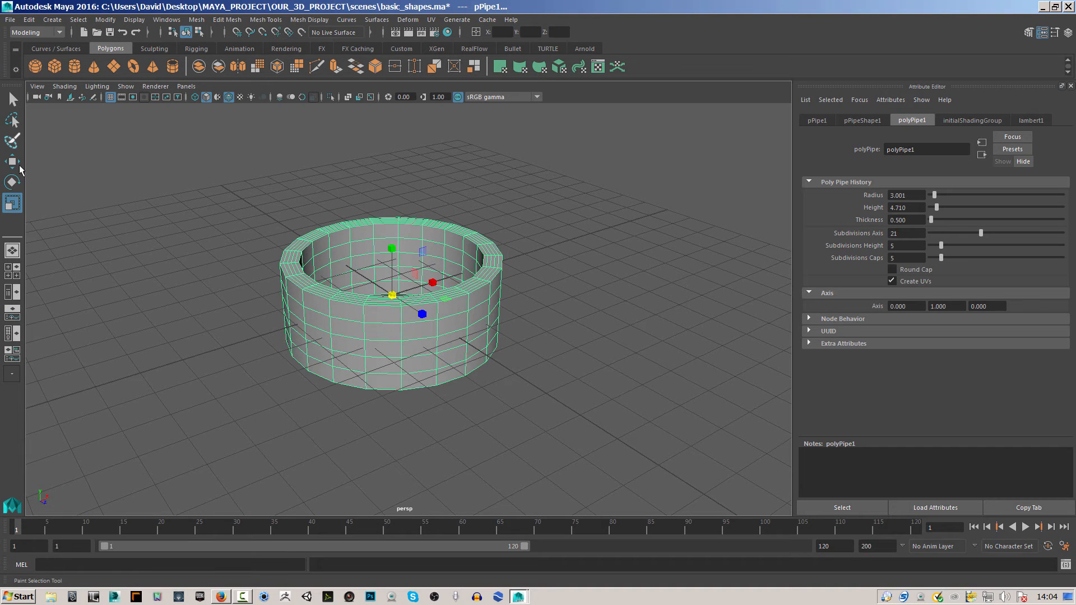
{"action": "key", "text": "space"}
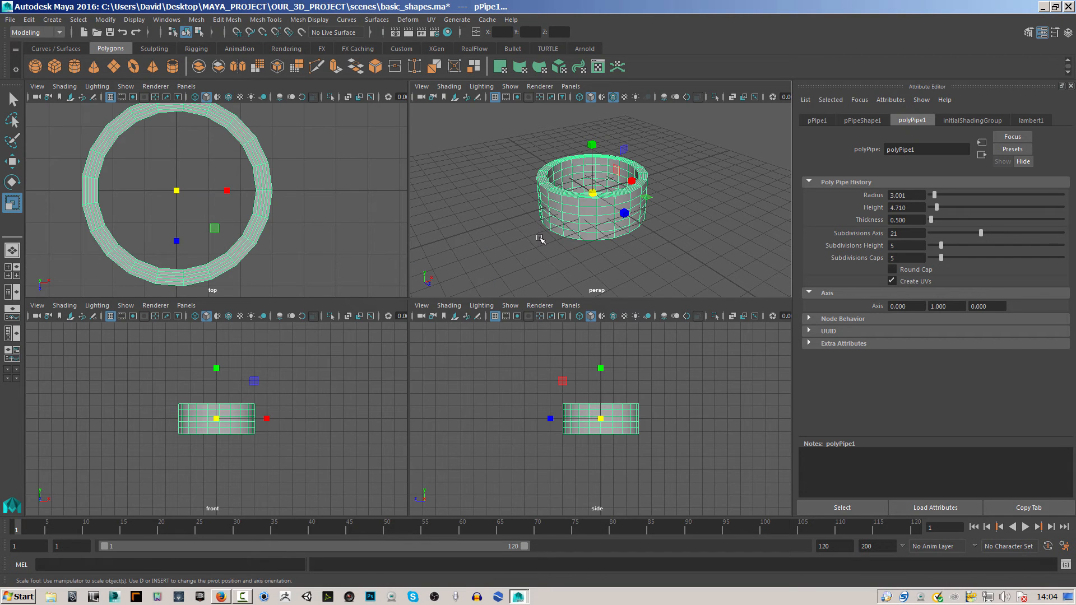